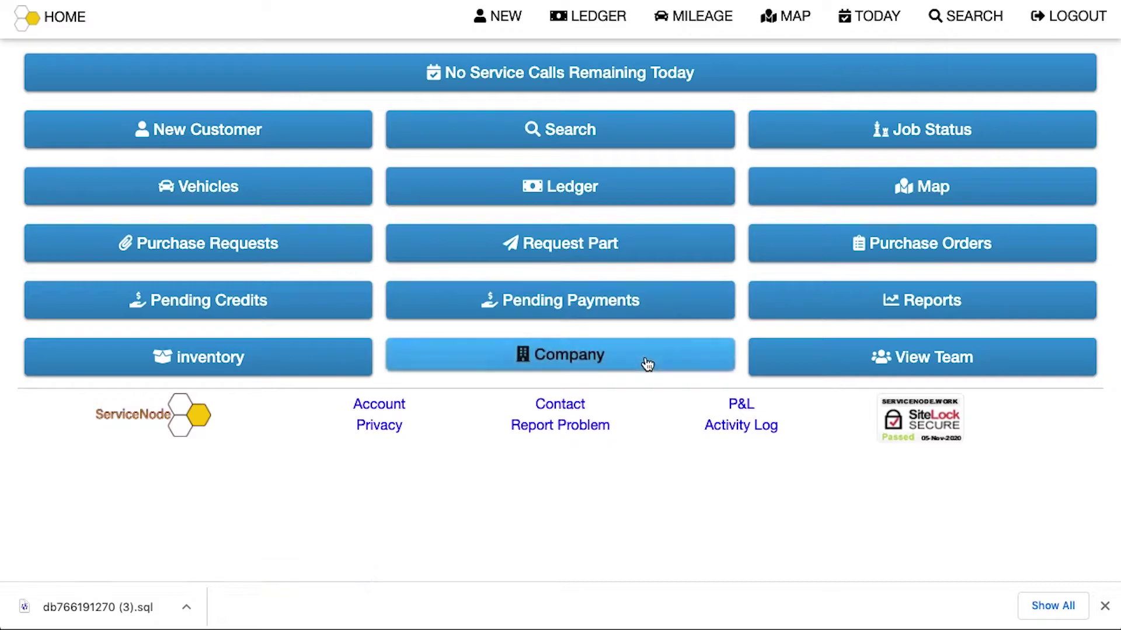
# Open the Company profile page from the ServiceNode home screen
pyautogui.click(646, 362)
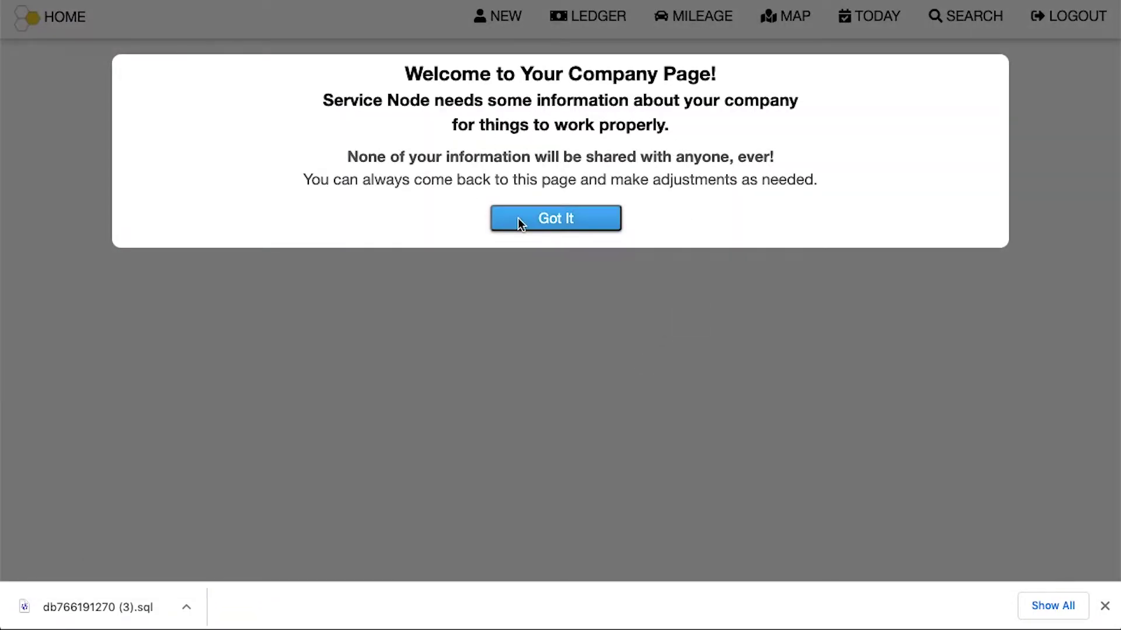
# Dismiss the welcome message and enter 'XYZ Company' as the company name
pyautogui.click(517, 218)
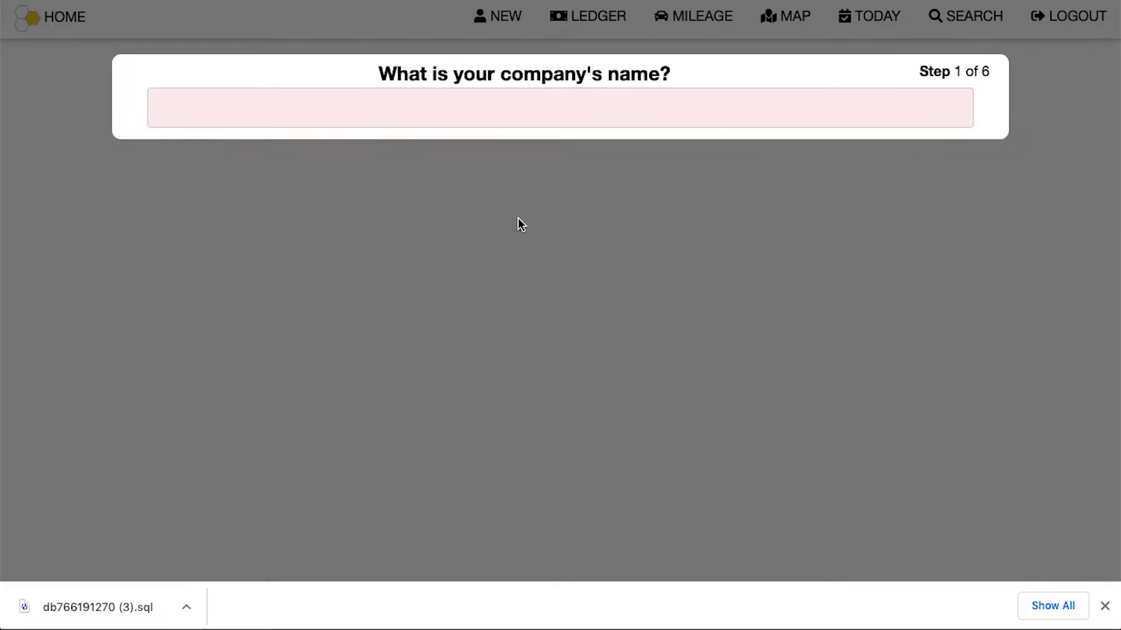
pyautogui.click(484, 101)
pyautogui.write('XYZ Company')
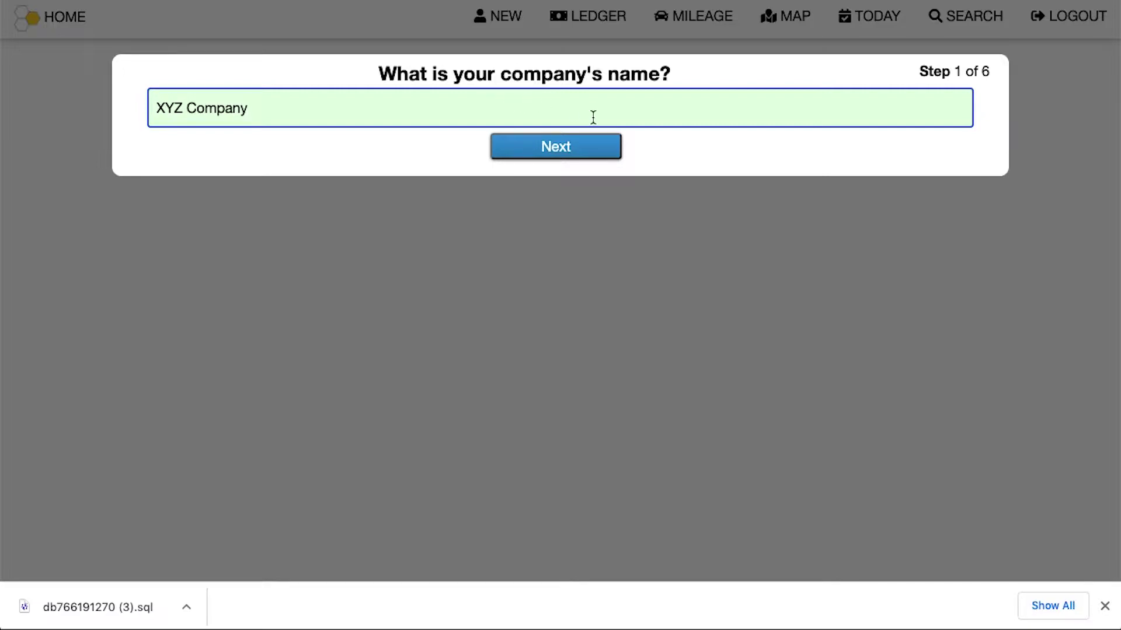
pyautogui.click(568, 145)
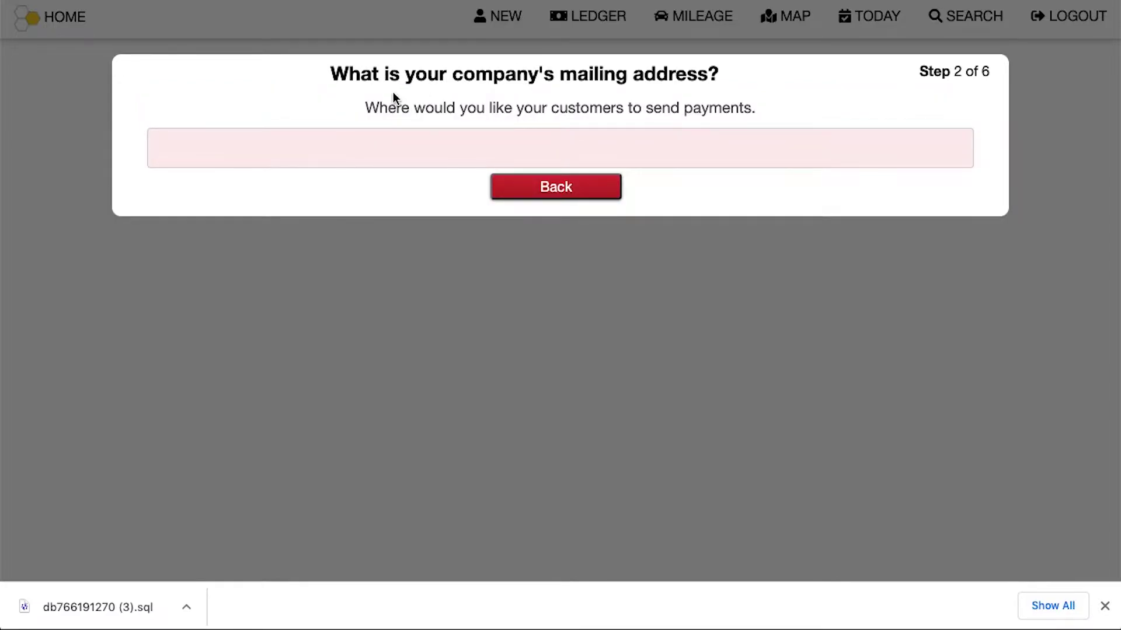
# Set the mailing address to the suggested 200 Main Street, Shelbyville
pyautogui.click(321, 155)
pyautogui.write('200 main')
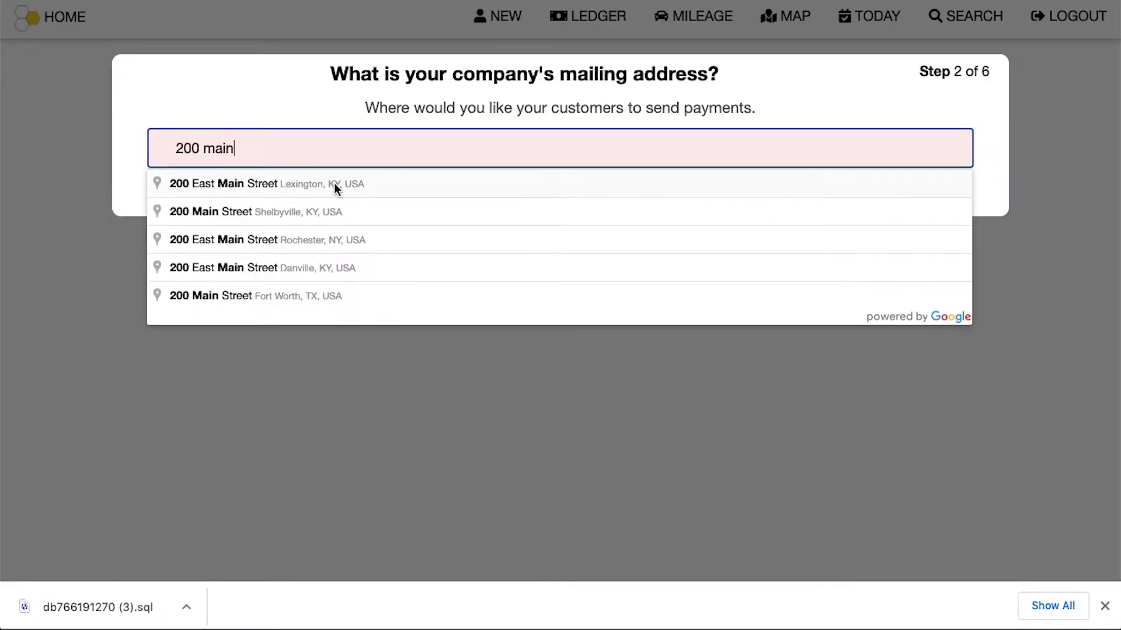
pyautogui.click(313, 205)
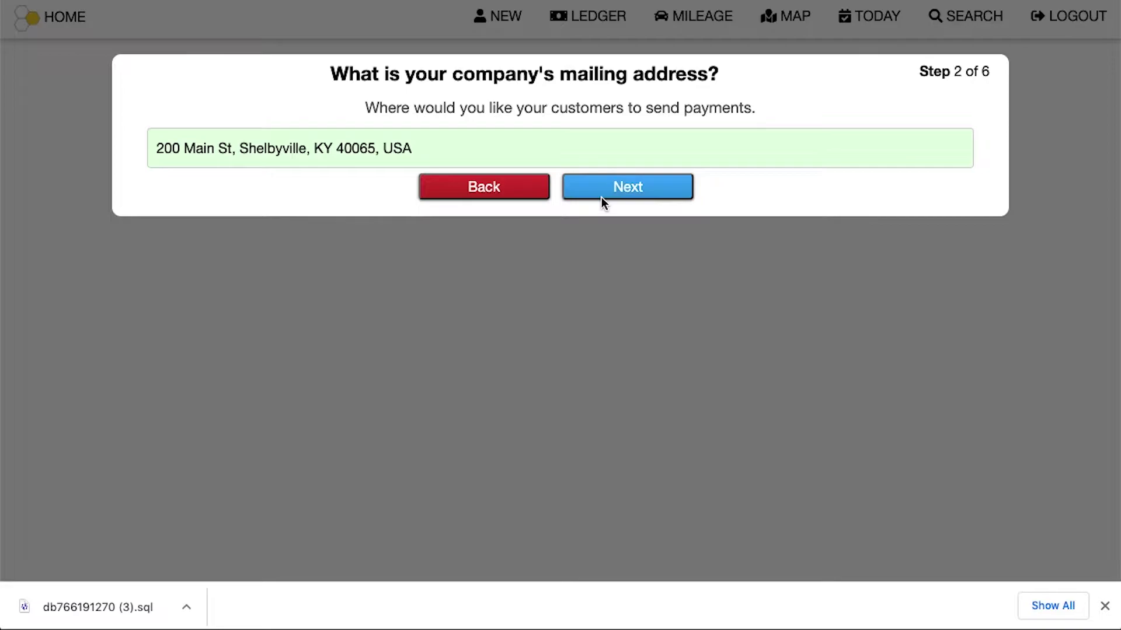
pyautogui.click(601, 198)
# Enter the company phone number and paste in the company e-mail address
pyautogui.click(409, 146)
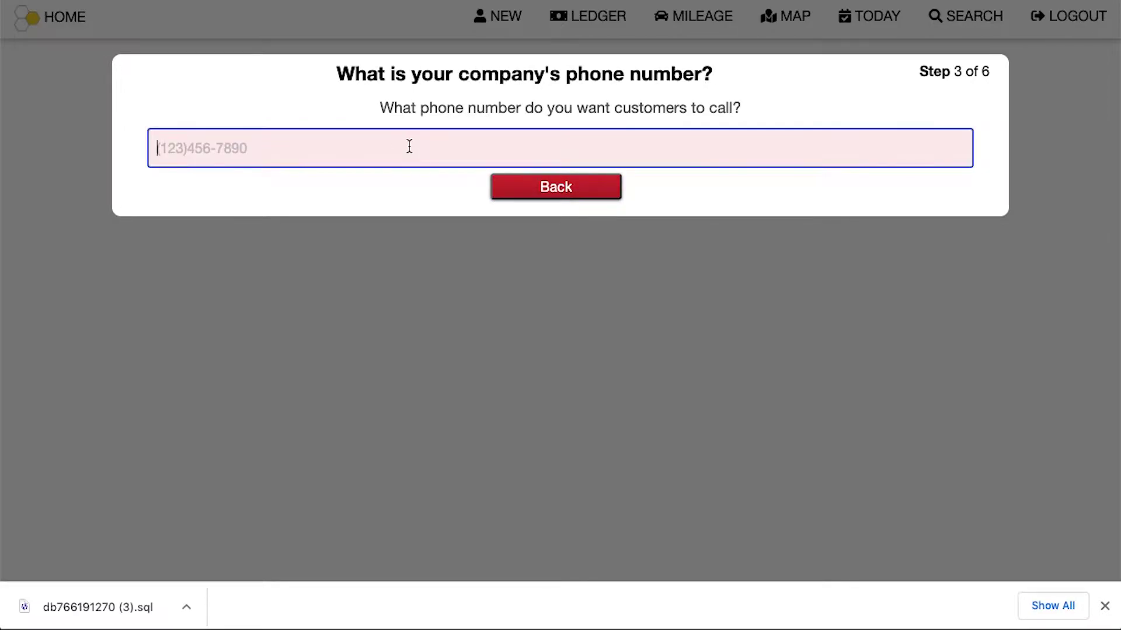
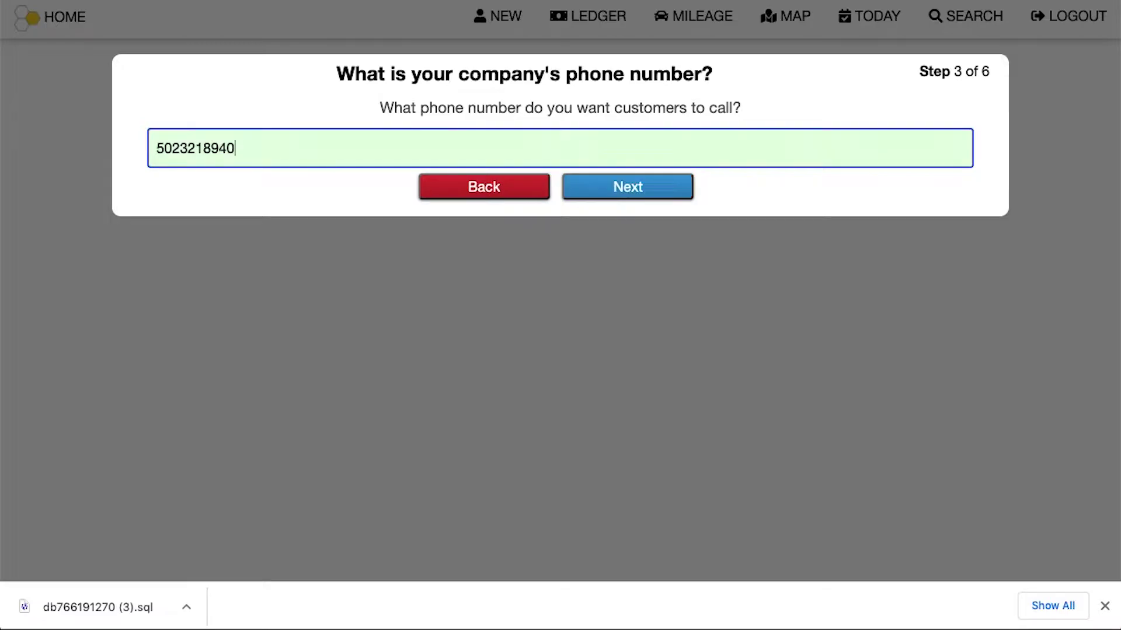
pyautogui.click(585, 187)
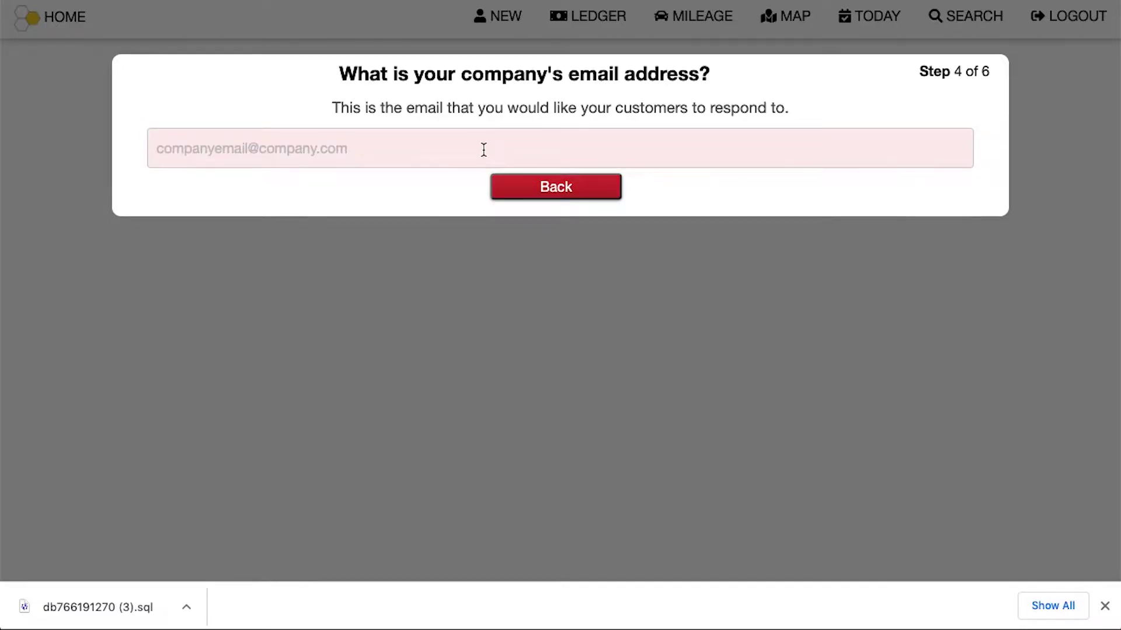
pyautogui.click(371, 146)
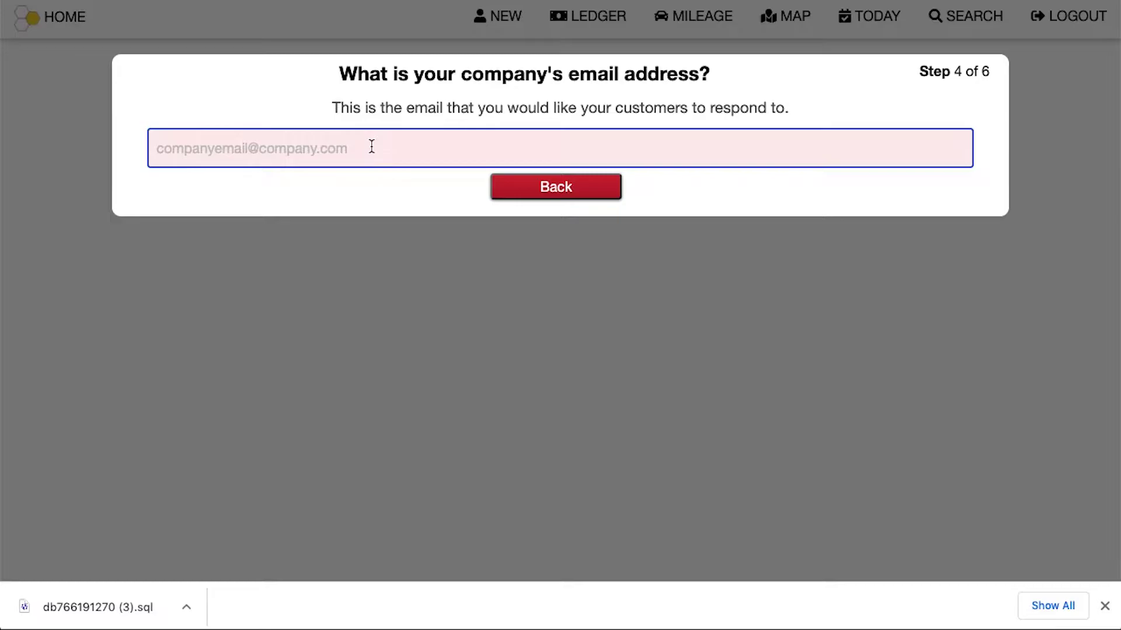
pyautogui.hotkey('ctrl', 'v')
pyautogui.click(626, 189)
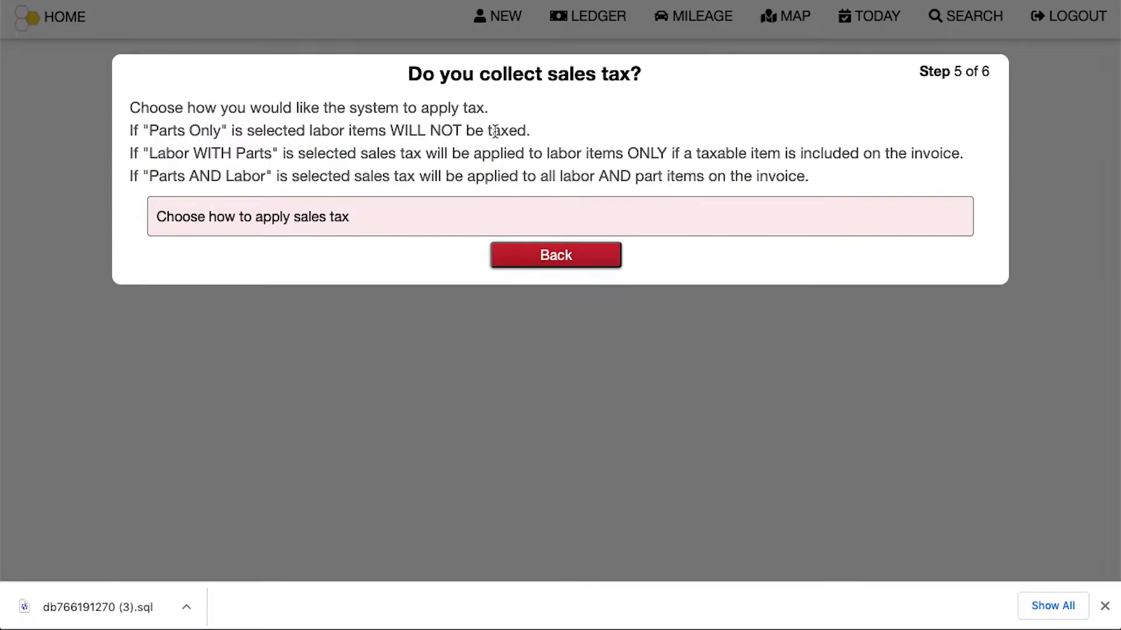
# Apply sales tax to Labor WITH Parts with a 6% rate
pyautogui.click(370, 220)
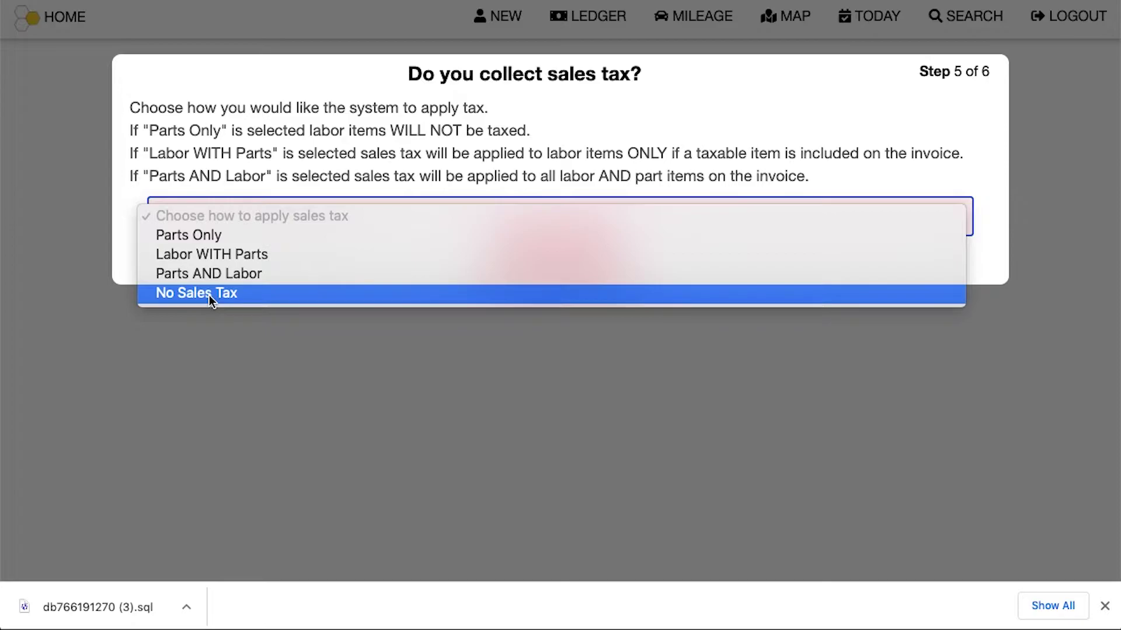
pyautogui.click(219, 255)
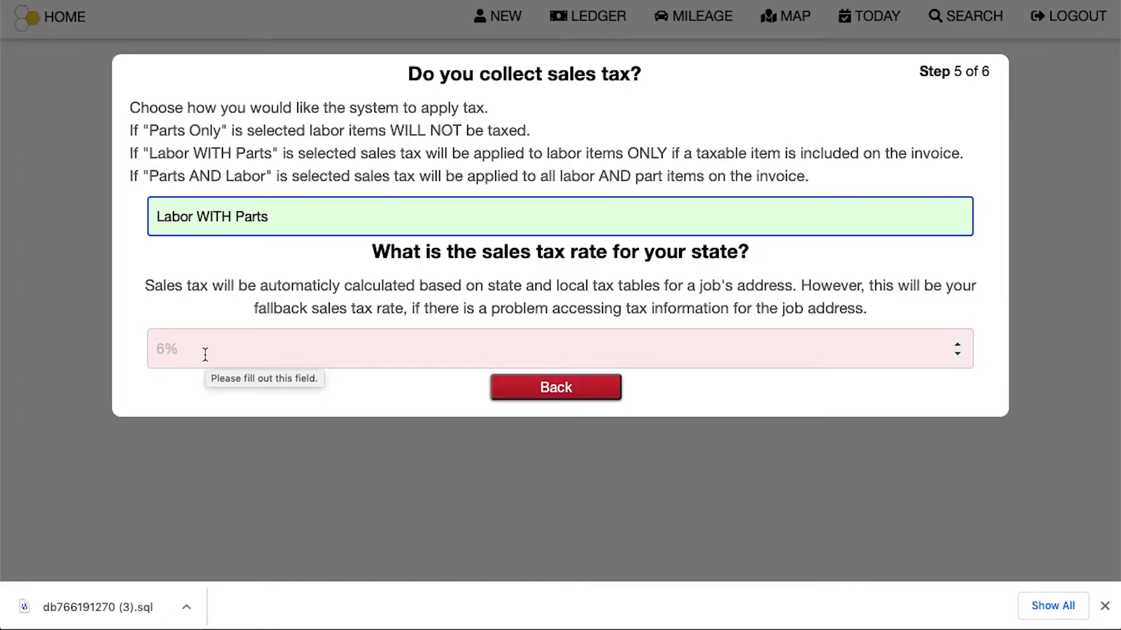
pyautogui.click(206, 350)
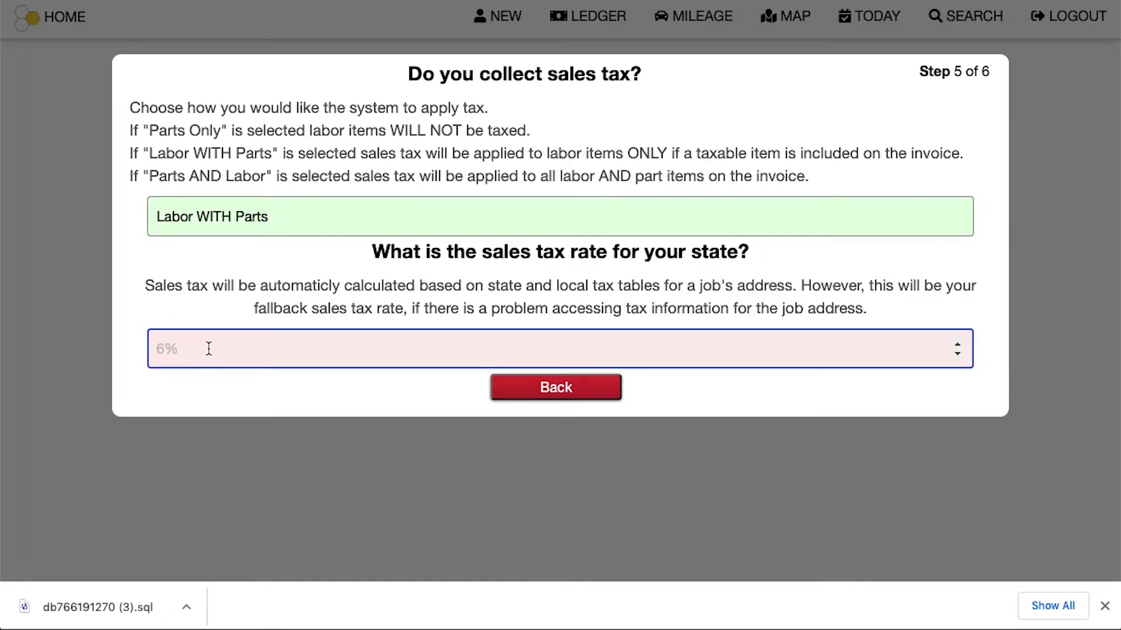
pyautogui.write('6')
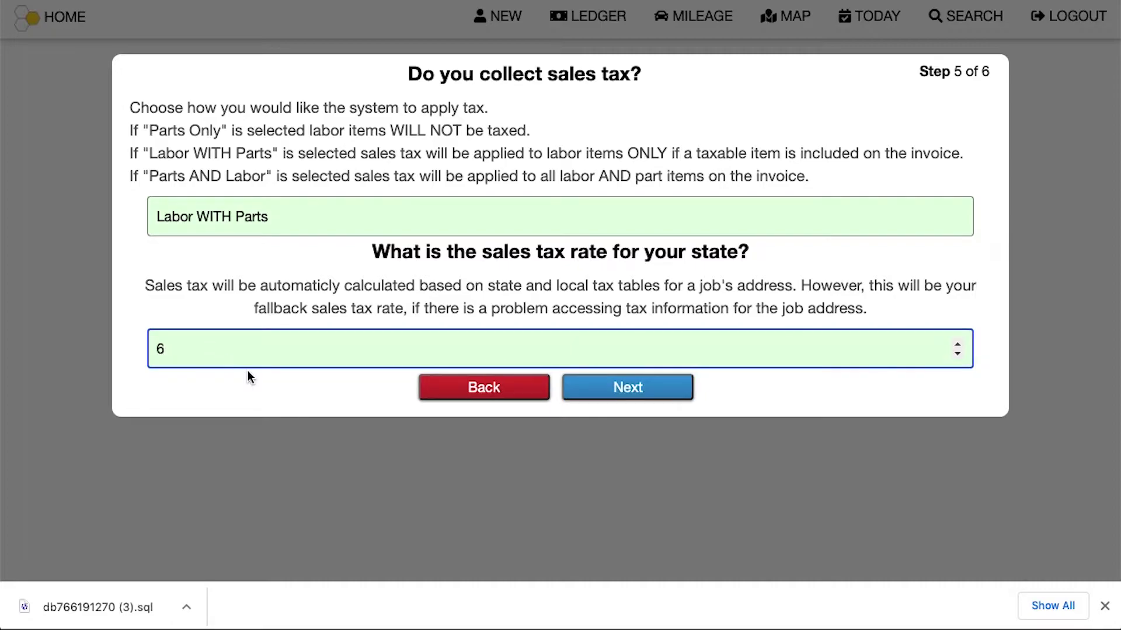
pyautogui.click(622, 391)
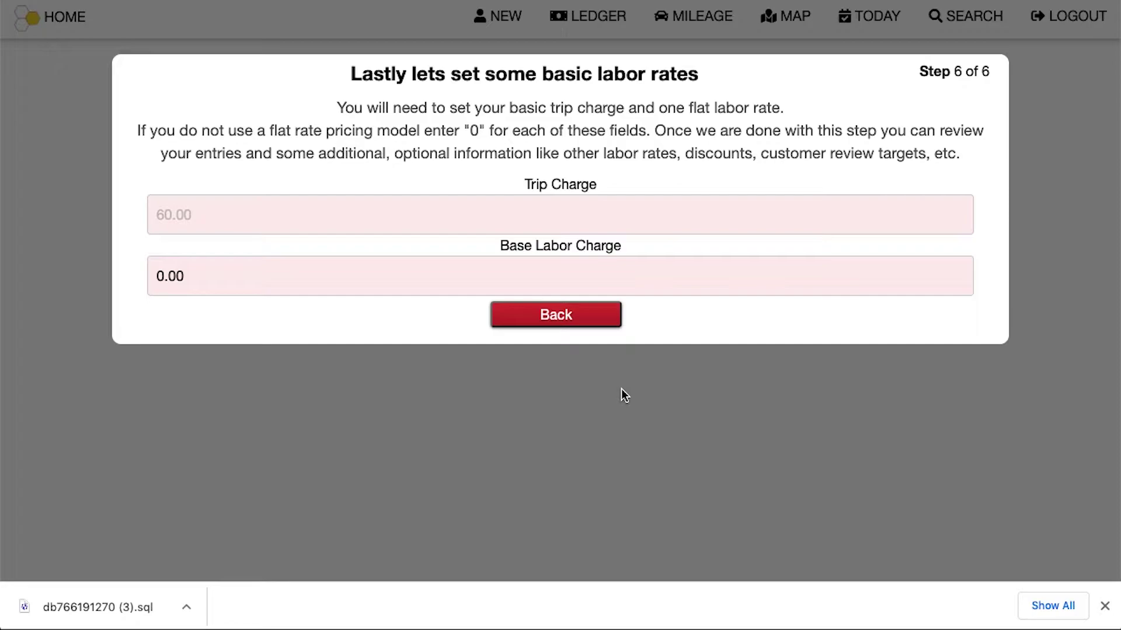
# Replace the 0.00 defaults with a 60.00 trip charge and 50.00 base labor charge, then finish setup
pyautogui.click(224, 274)
pyautogui.press('super+a')
pyautogui.press('BackSpace')
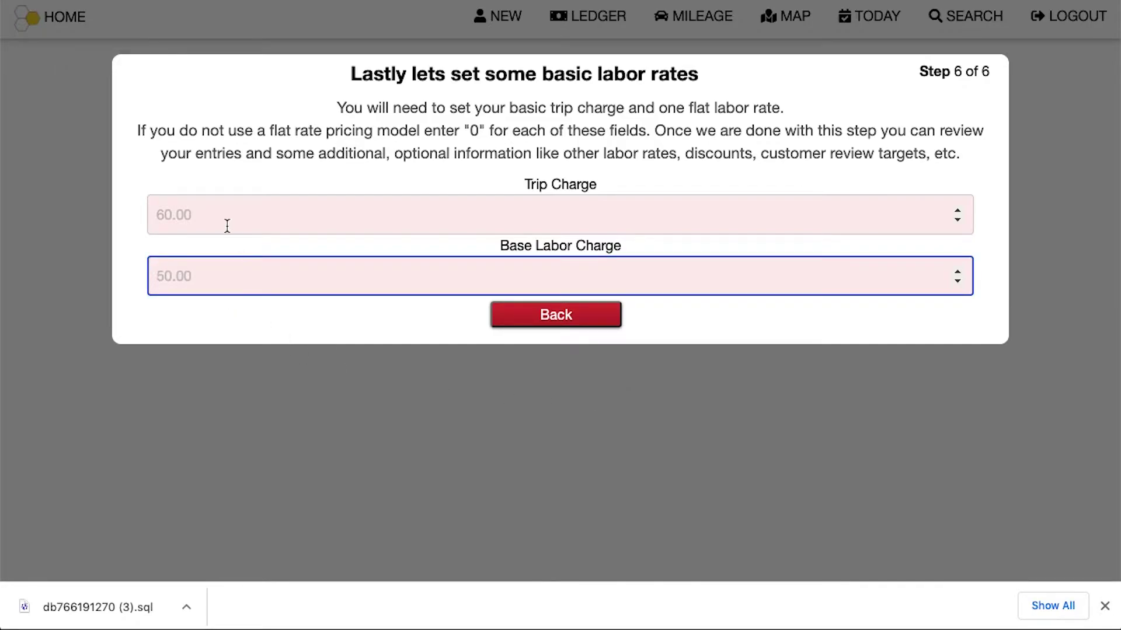
pyautogui.click(209, 216)
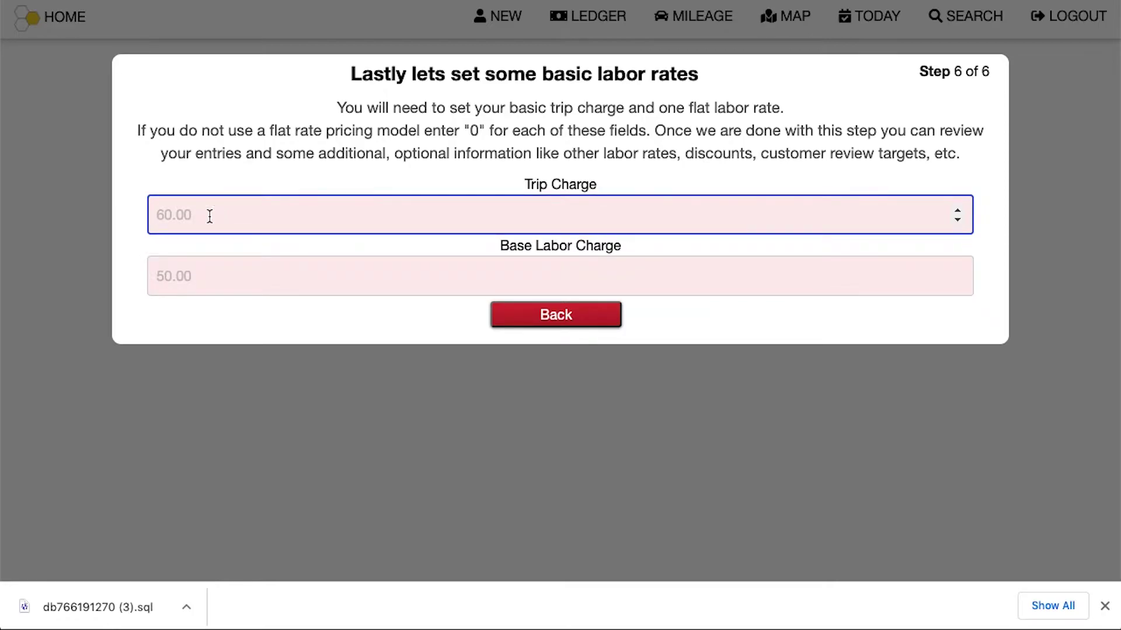
pyautogui.write('60.00')
pyautogui.moveTo(523, 183); pyautogui.dragTo(645, 181)
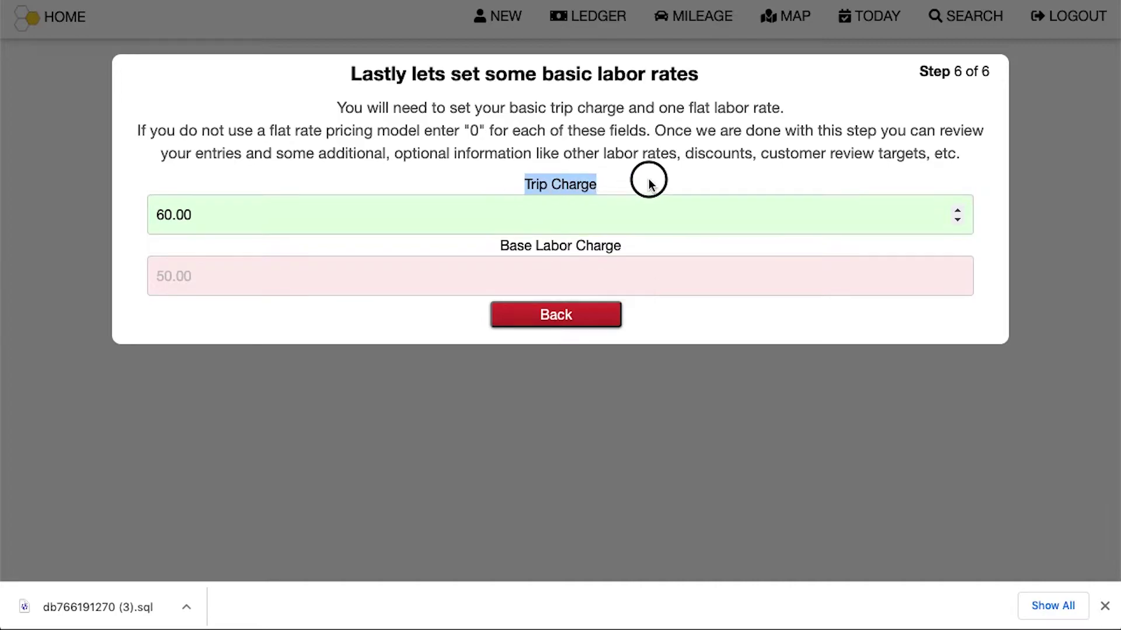
pyautogui.click(339, 285)
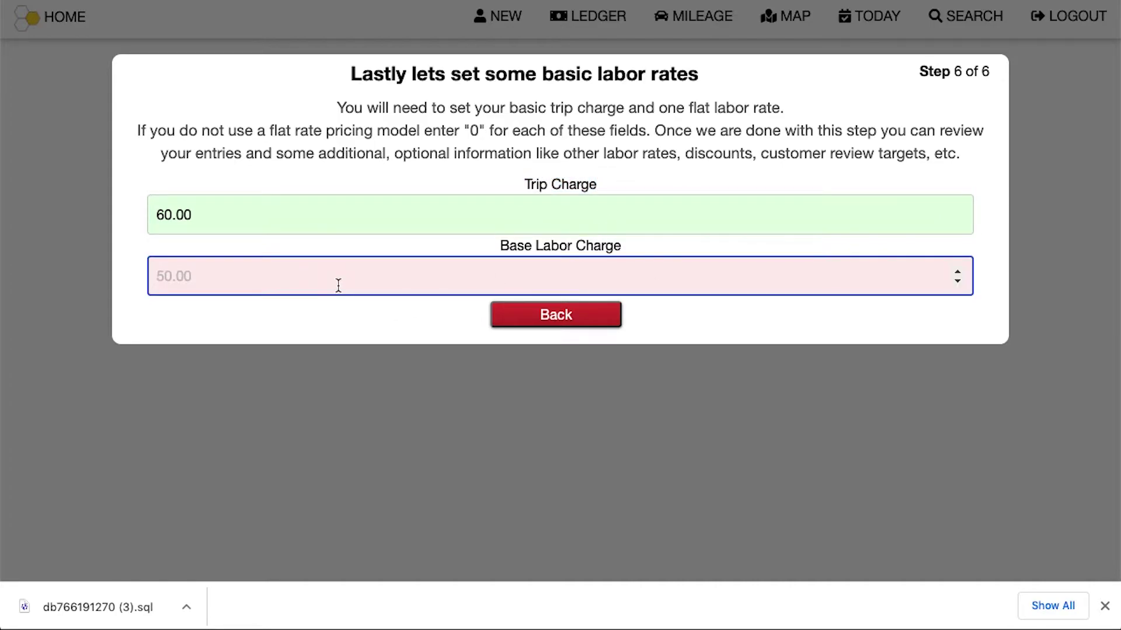
pyautogui.write('50.00')
pyautogui.click(623, 315)
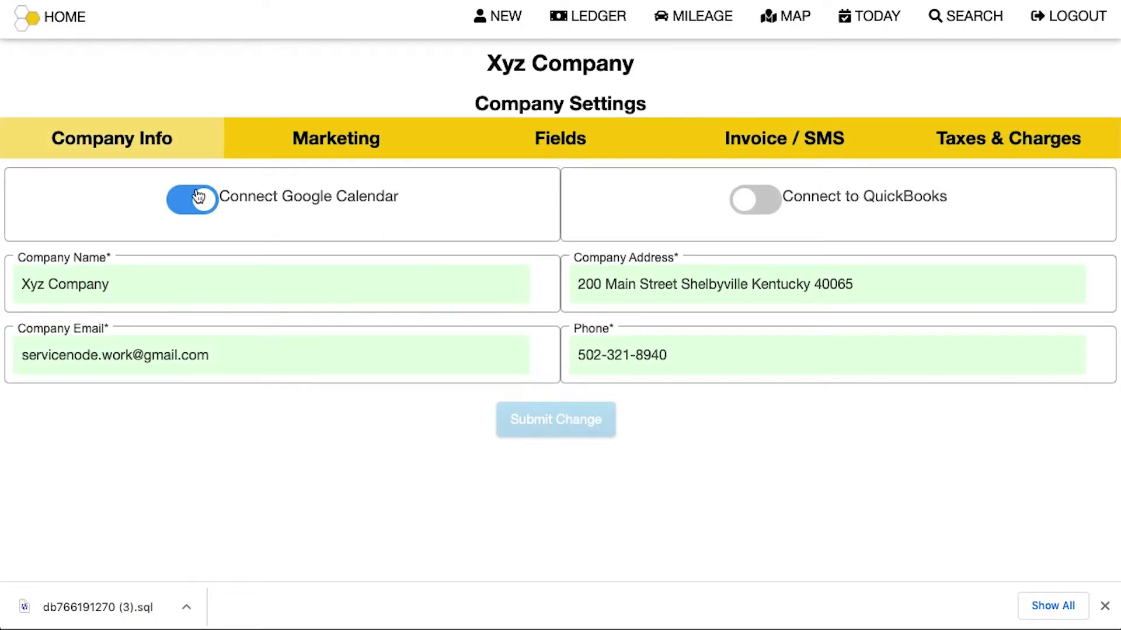
# Browse the Marketing, Fields, Invoice / SMS and Company Info sections, ending on Marketing
pyautogui.click(294, 146)
pyautogui.click(584, 151)
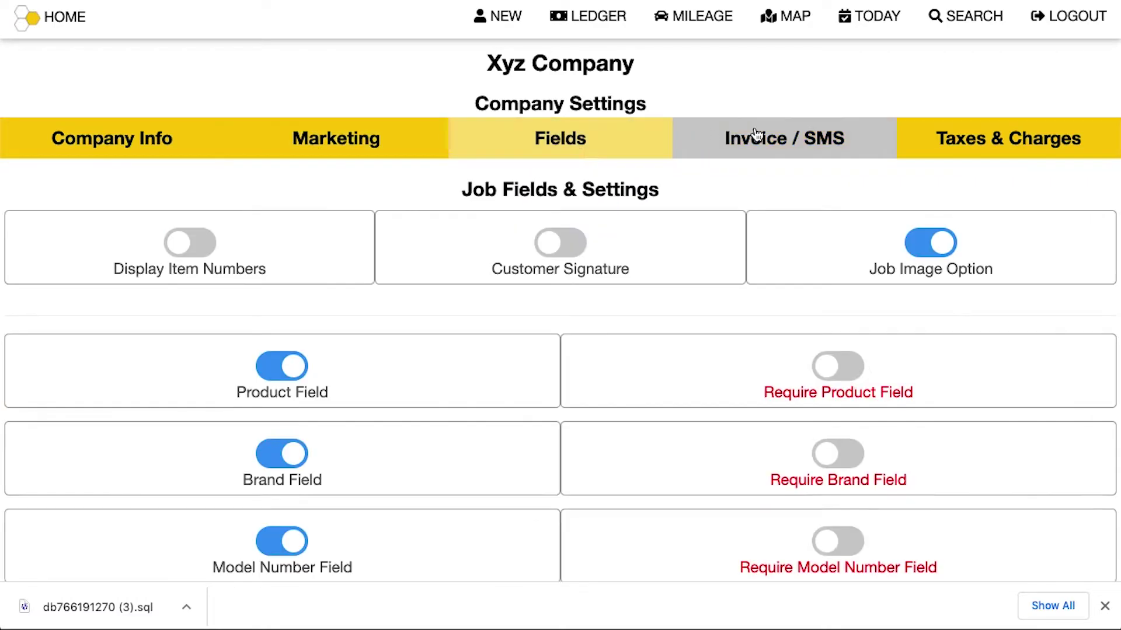
pyautogui.click(756, 135)
pyautogui.click(129, 144)
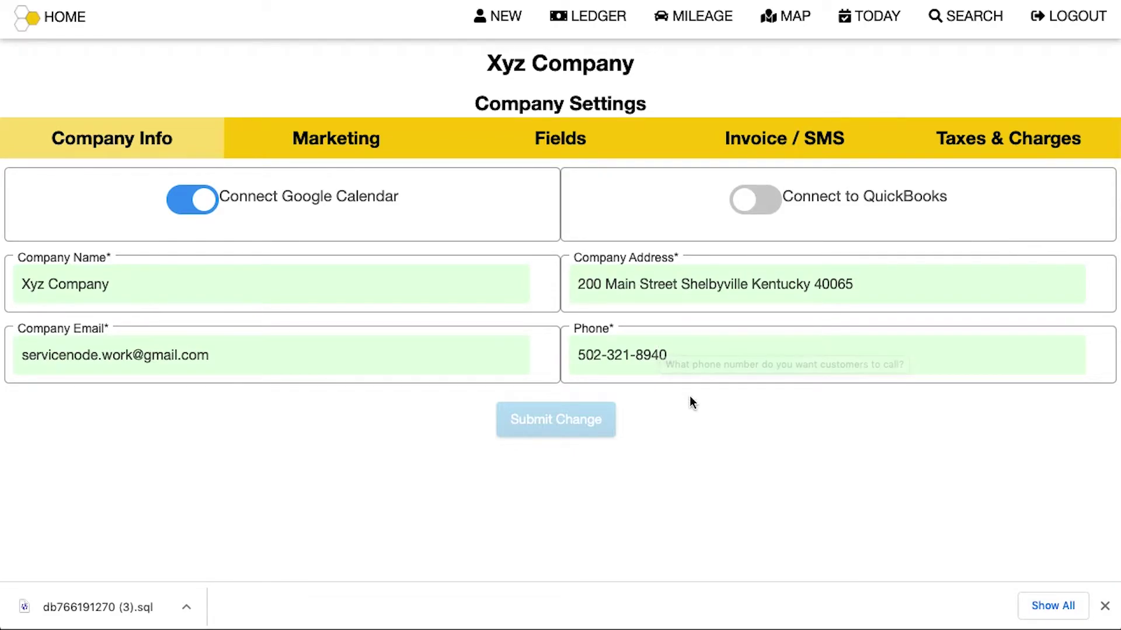
pyautogui.click(325, 142)
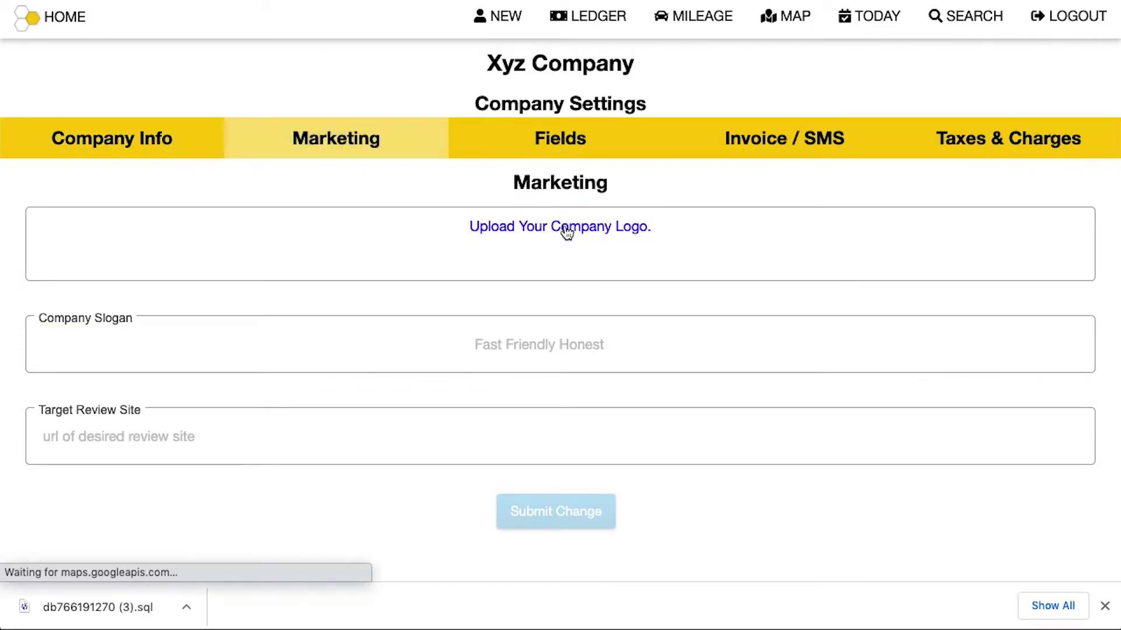
# Upload serviceNodeIcon512.png as the company logo
pyautogui.click(567, 229)
pyautogui.click(541, 199)
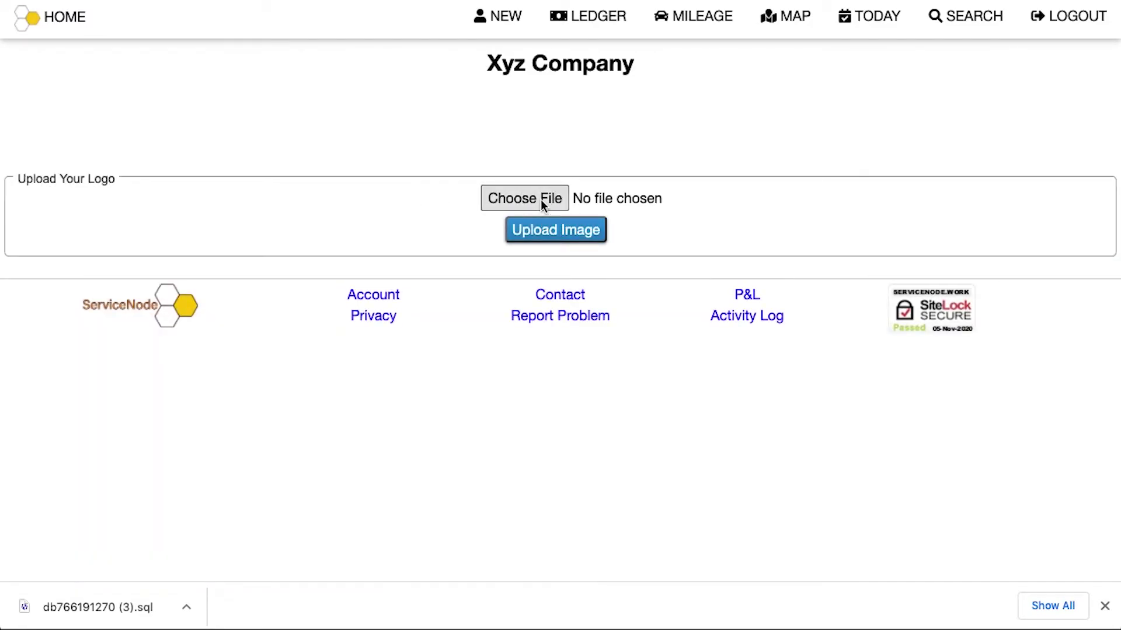
pyautogui.click(435, 295)
pyautogui.click(867, 487)
pyautogui.click(573, 232)
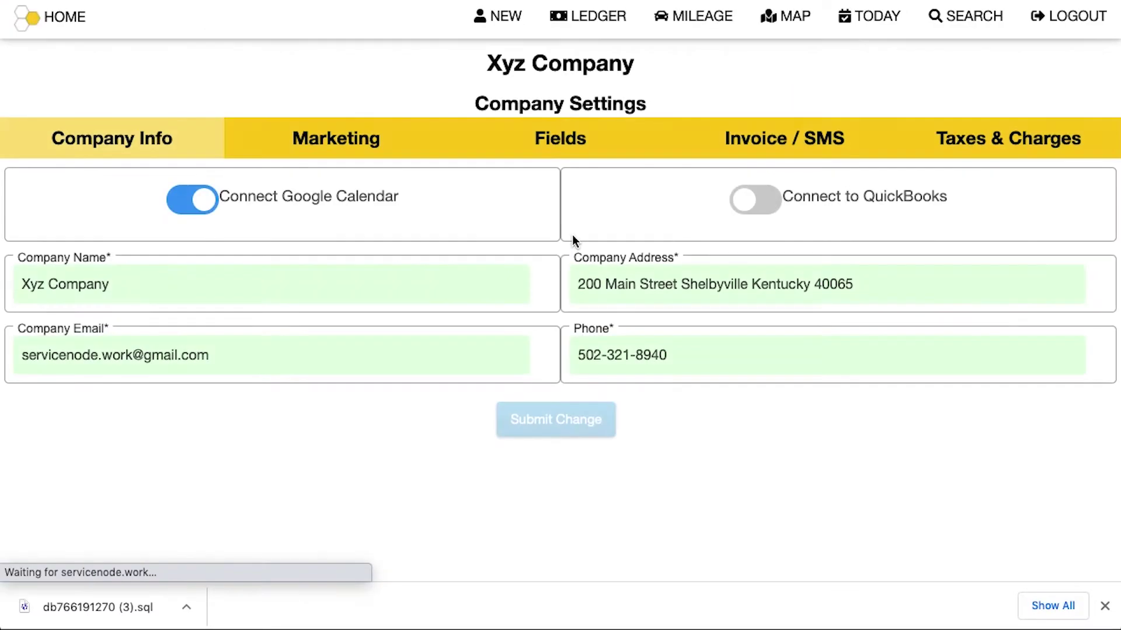
pyautogui.click(382, 140)
# Save 'We Do It Right!' as the company slogan
pyautogui.click(517, 346)
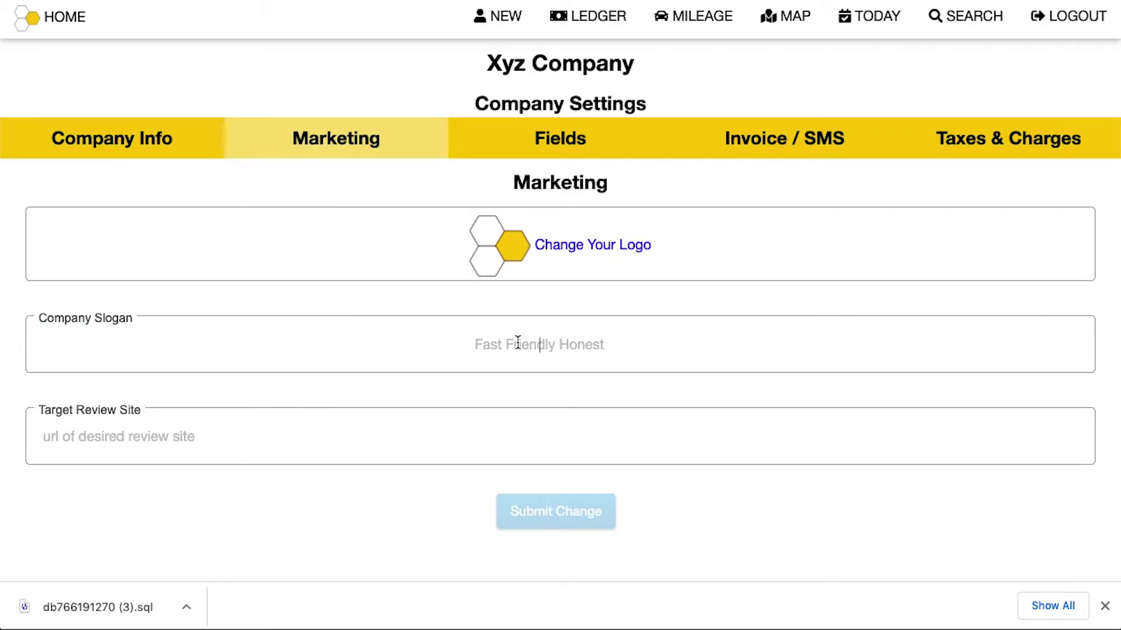
pyautogui.write('We ')
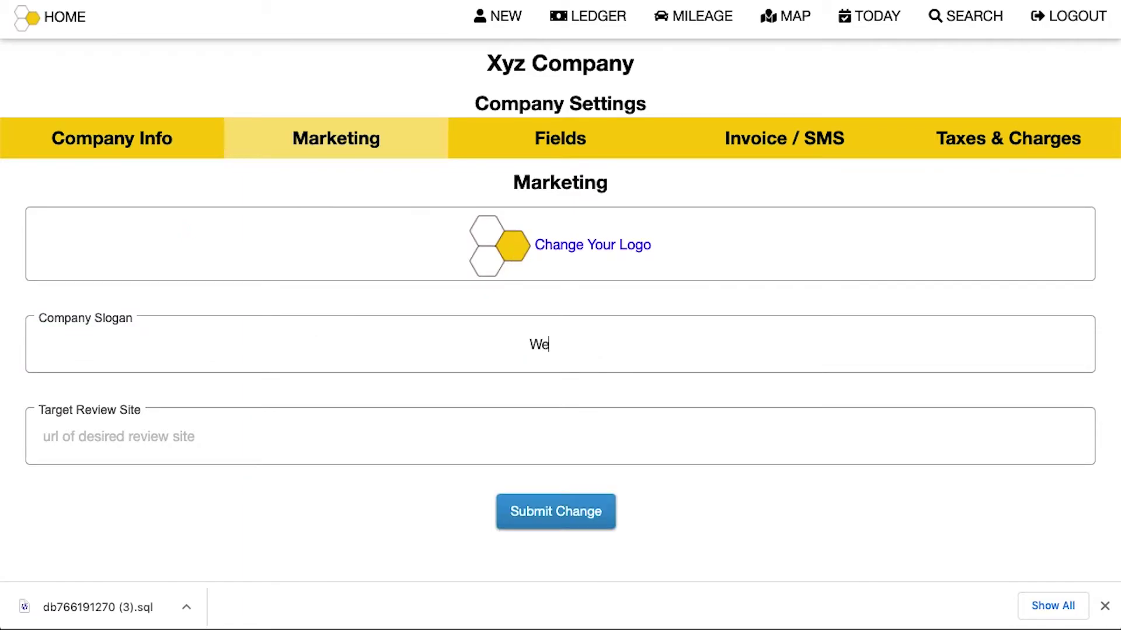
pyautogui.write('Do It Right!')
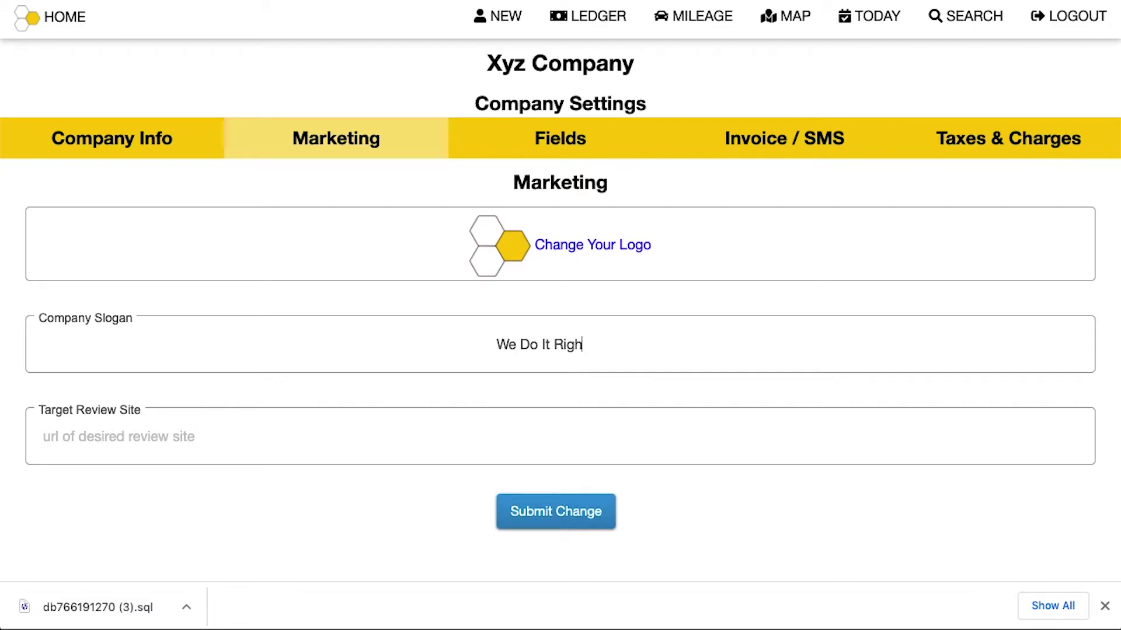
pyautogui.press('Return')
# Paste the Google review link as the target review site and submit it
pyautogui.click(349, 432)
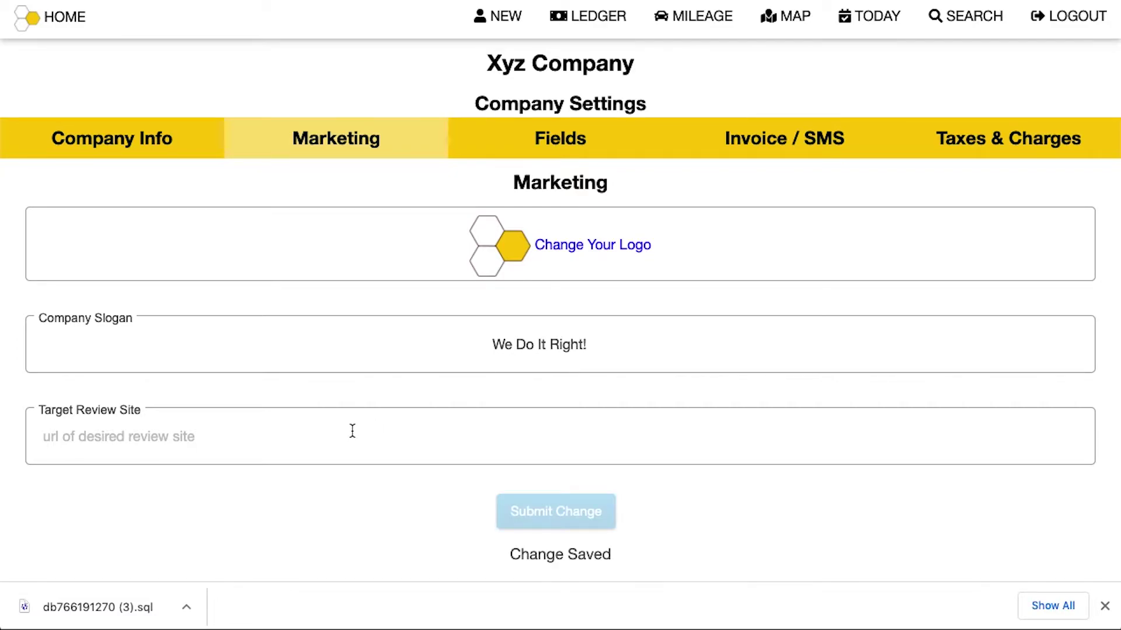
pyautogui.hotkey('ctrl', 'v')
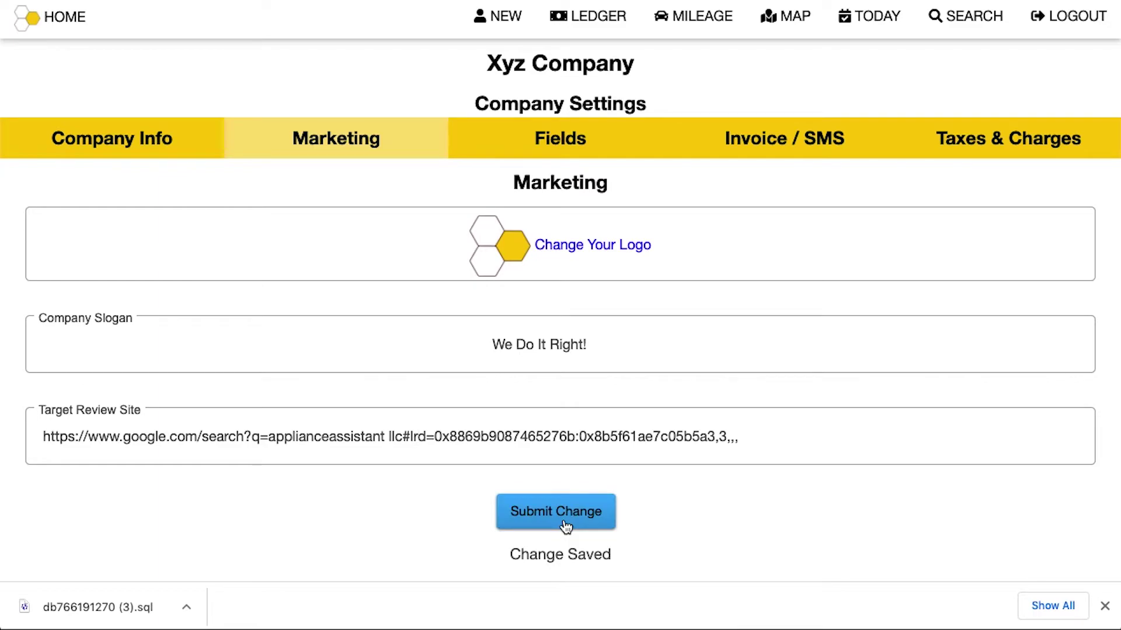
pyautogui.click(565, 527)
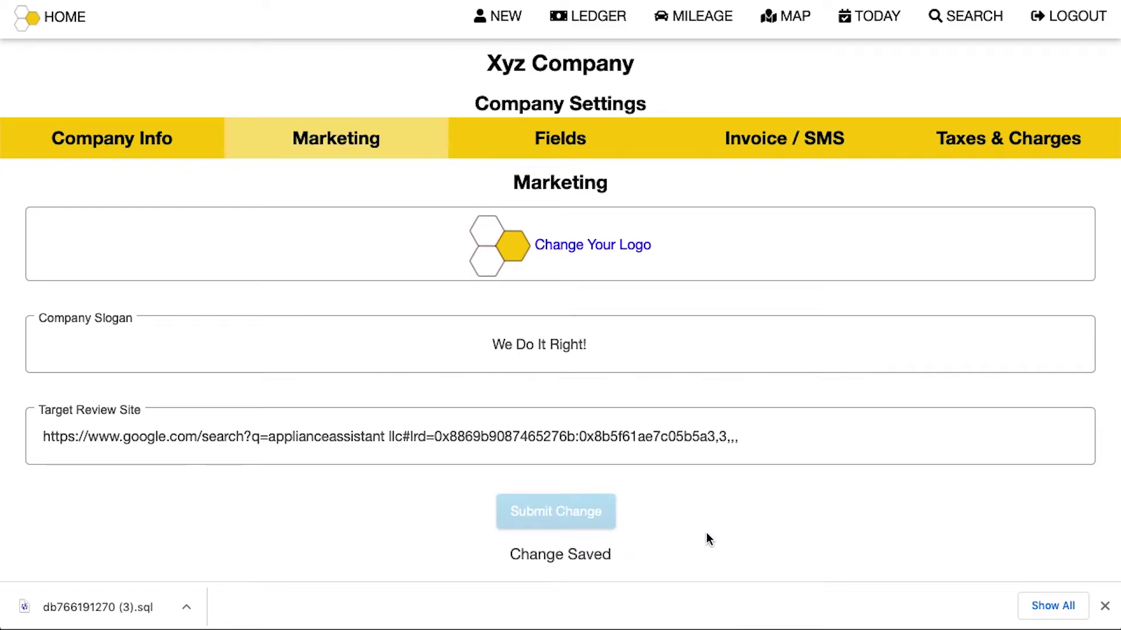
# In the job Fields settings, toggle the Product field off and back on
pyautogui.click(537, 140)
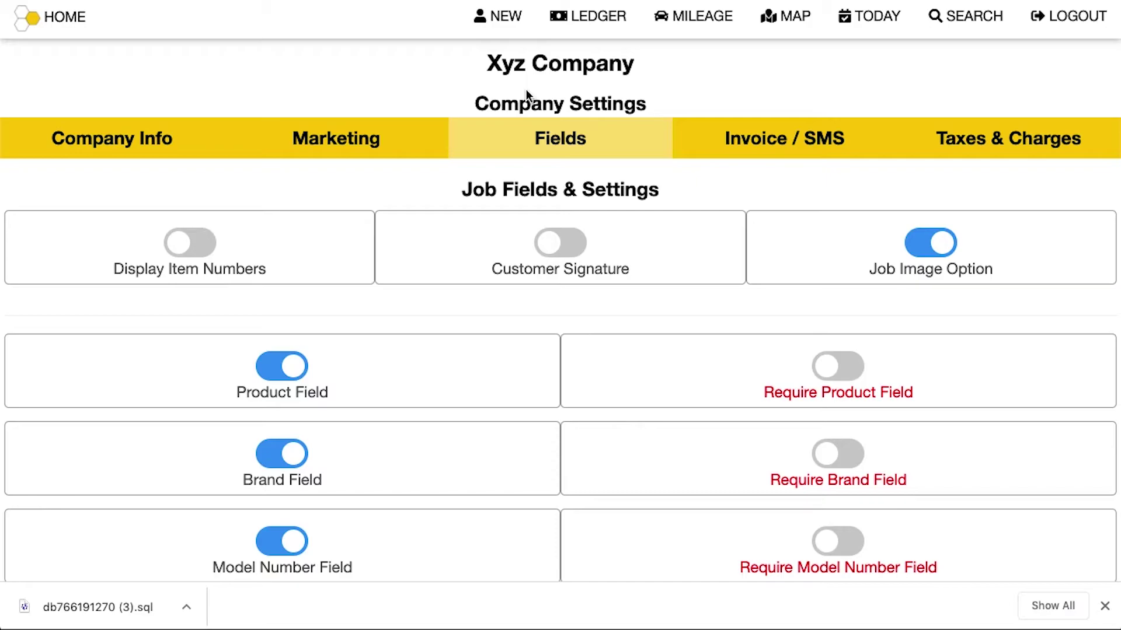
pyautogui.scroll(-5, 290, 371)
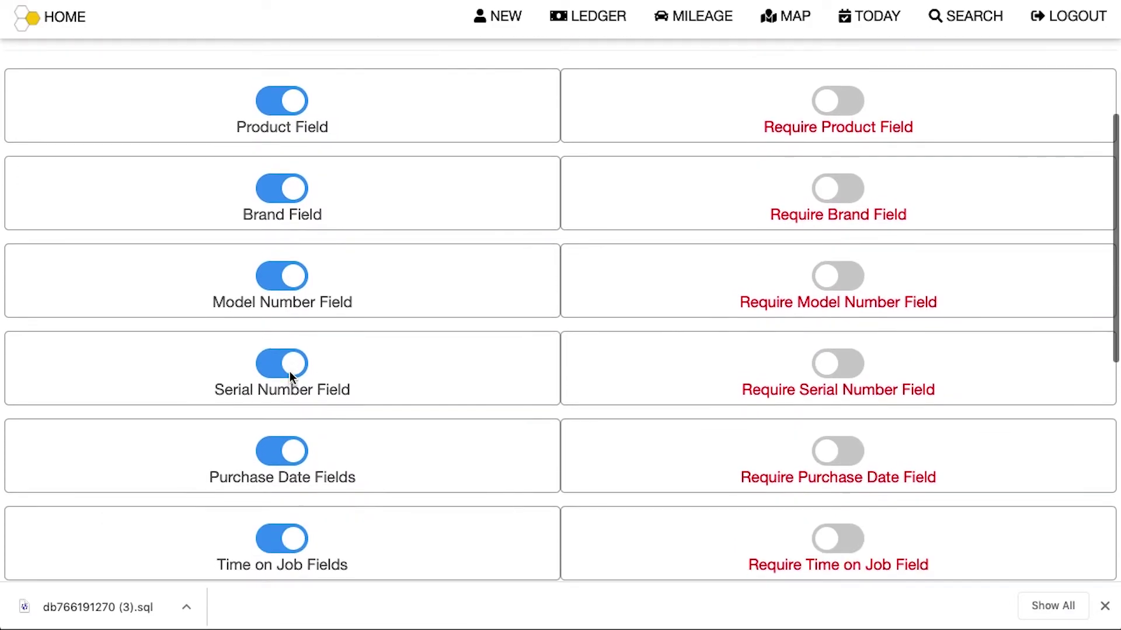
pyautogui.scroll(3, 289, 371)
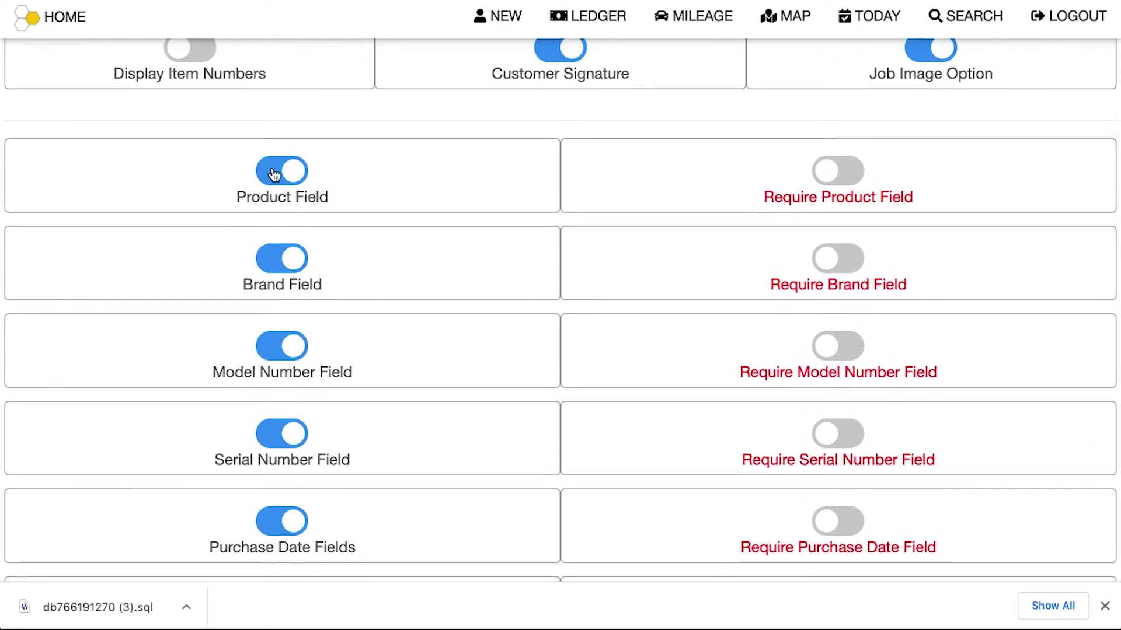
pyautogui.click(275, 173)
pyautogui.click(274, 174)
pyautogui.scroll(-2, 310, 202)
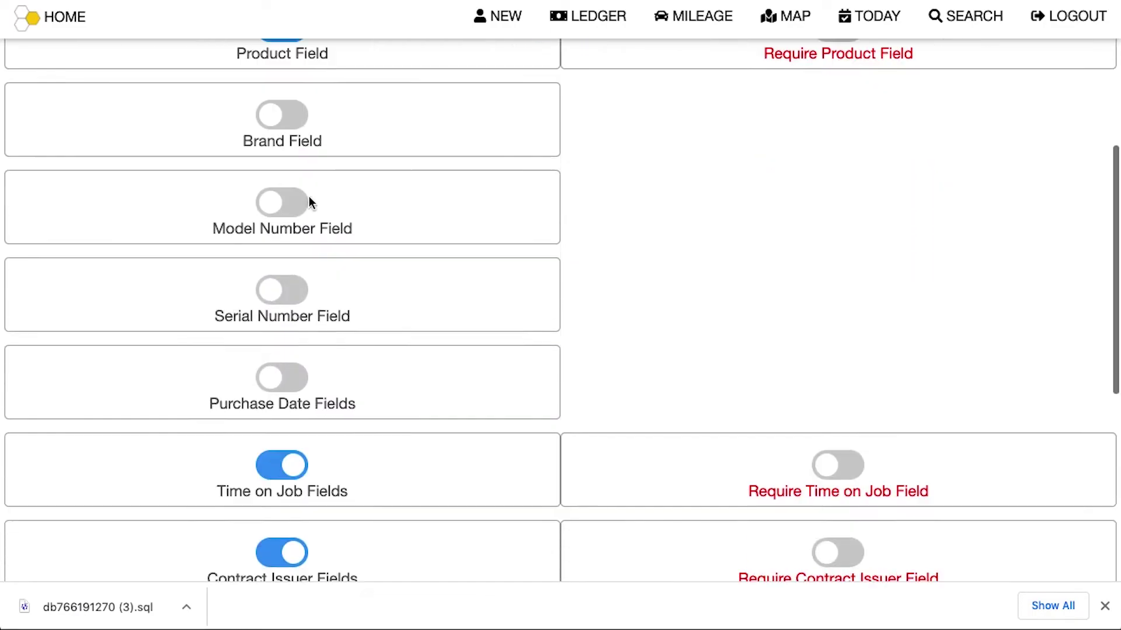
pyautogui.scroll(-6, 310, 198)
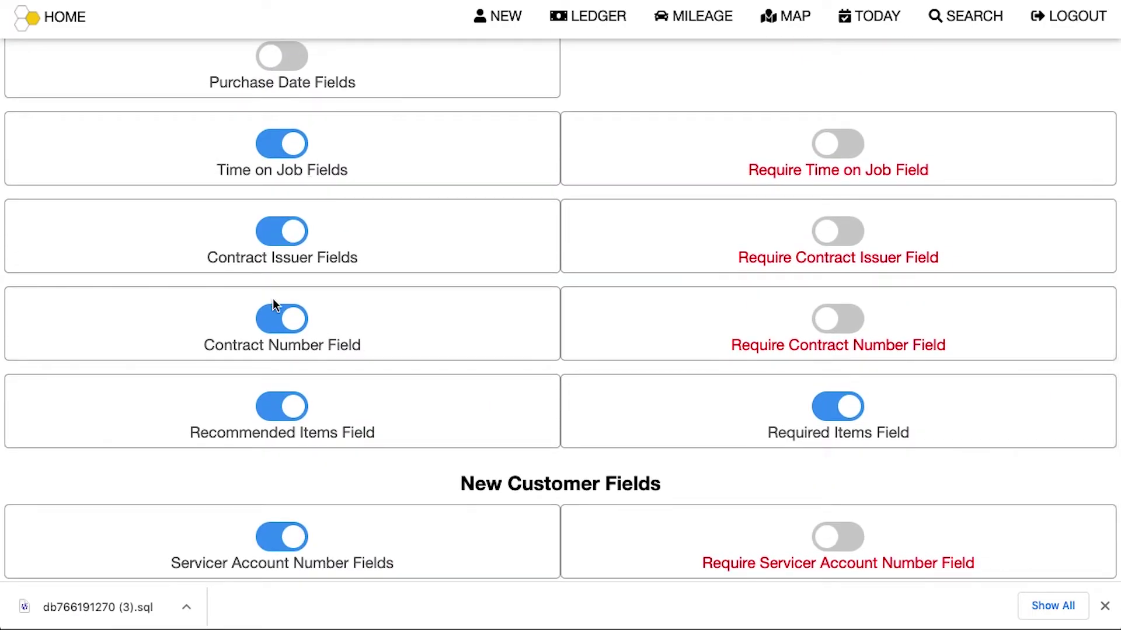
pyautogui.scroll(-2, 276, 325)
pyautogui.scroll(10, 277, 326)
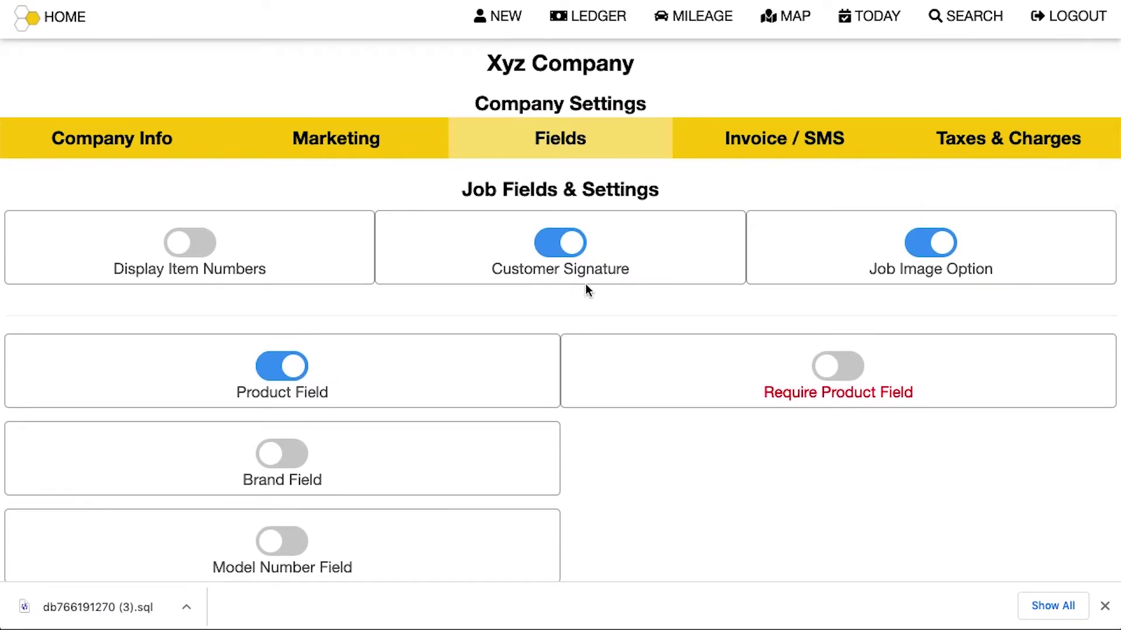
# Give the invoice header an olive background and white text
pyautogui.click(741, 153)
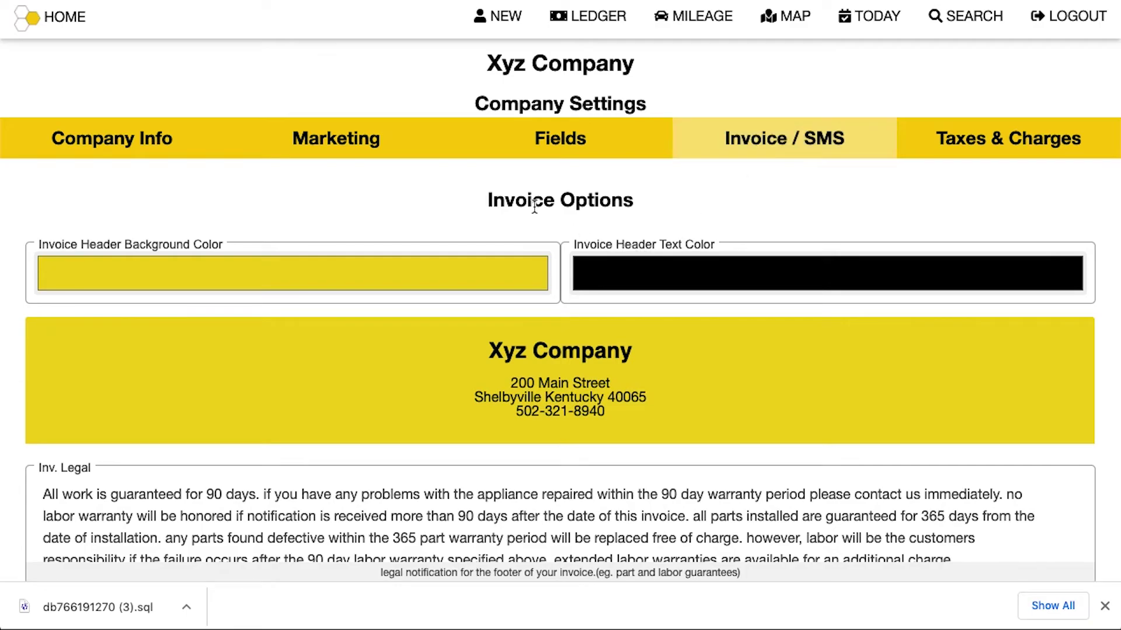
pyautogui.click(413, 276)
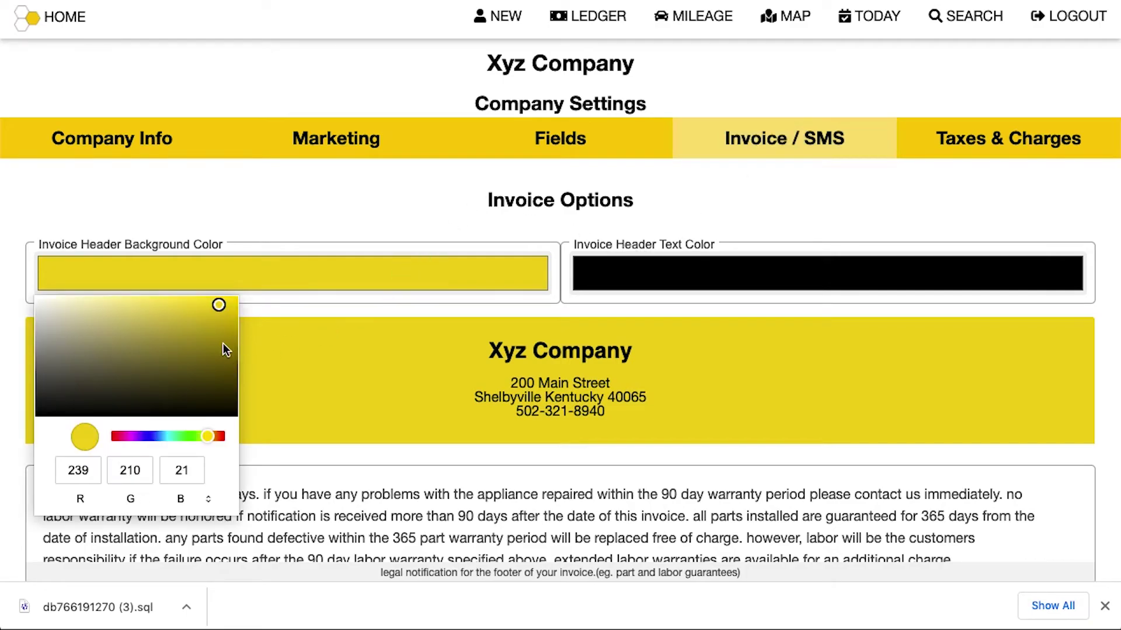
pyautogui.moveTo(218, 306); pyautogui.dragTo(218, 336)
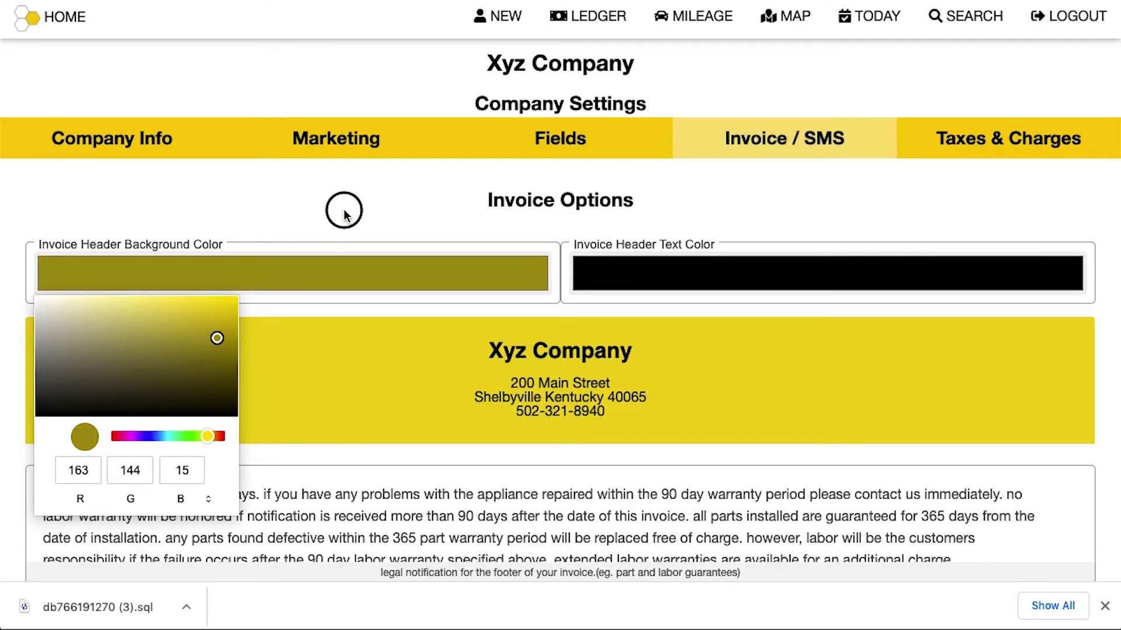
pyautogui.click(461, 419)
pyautogui.click(664, 273)
pyautogui.moveTo(656, 303)
pyautogui.mouseDown()
pyautogui.moveTo(603, 322)
pyautogui.moveTo(546, 254)
pyautogui.mouseUp()
pyautogui.click(483, 219)
# Select and review the full invoice legal notice text
pyautogui.scroll(-4, 534, 412)
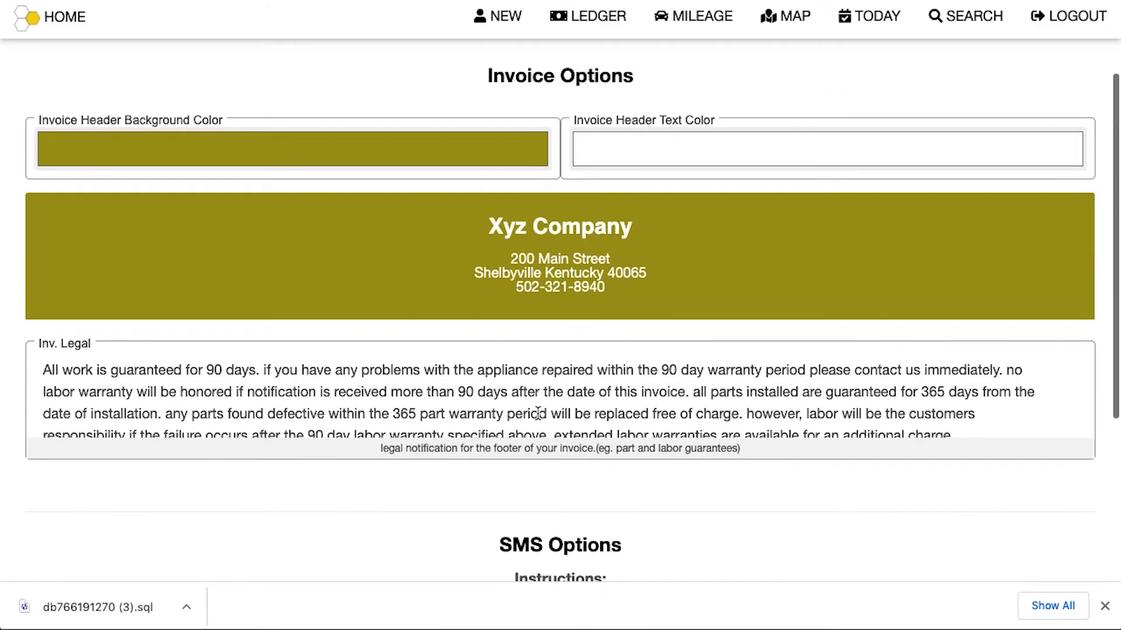
pyautogui.click(485, 305)
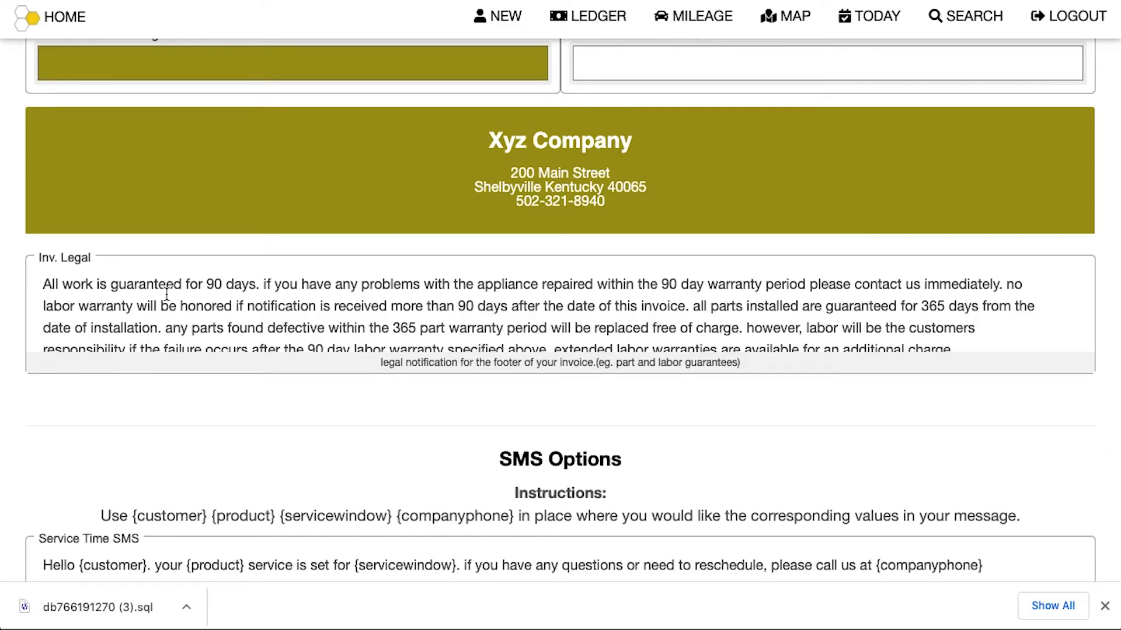
pyautogui.moveTo(40, 282); pyautogui.dragTo(908, 346)
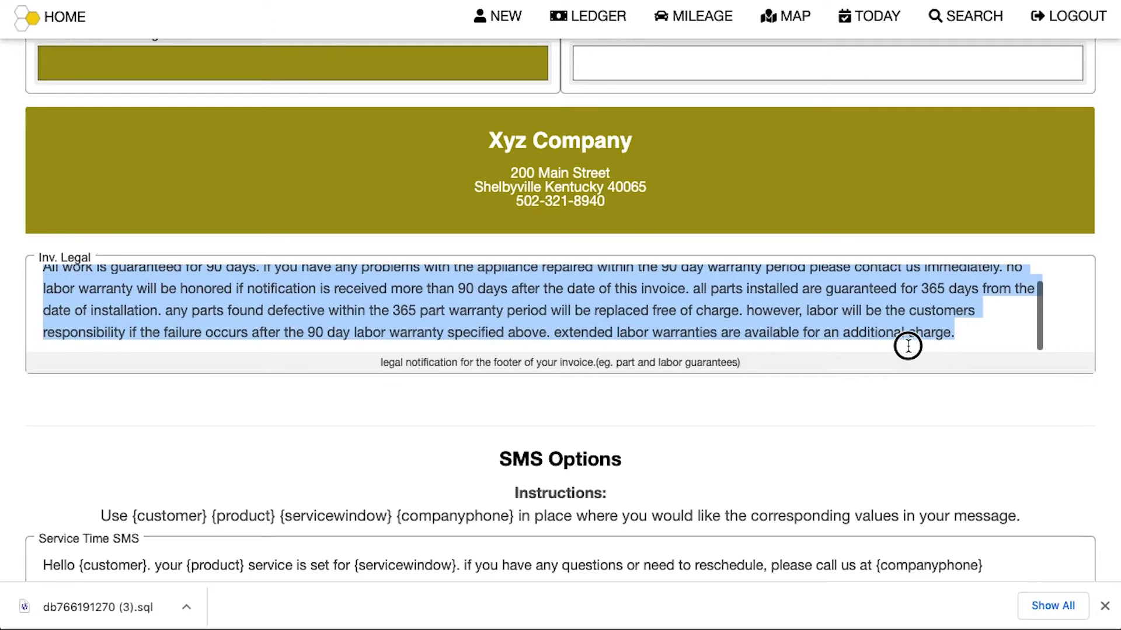
pyautogui.click(835, 444)
pyautogui.scroll(-3, 834, 445)
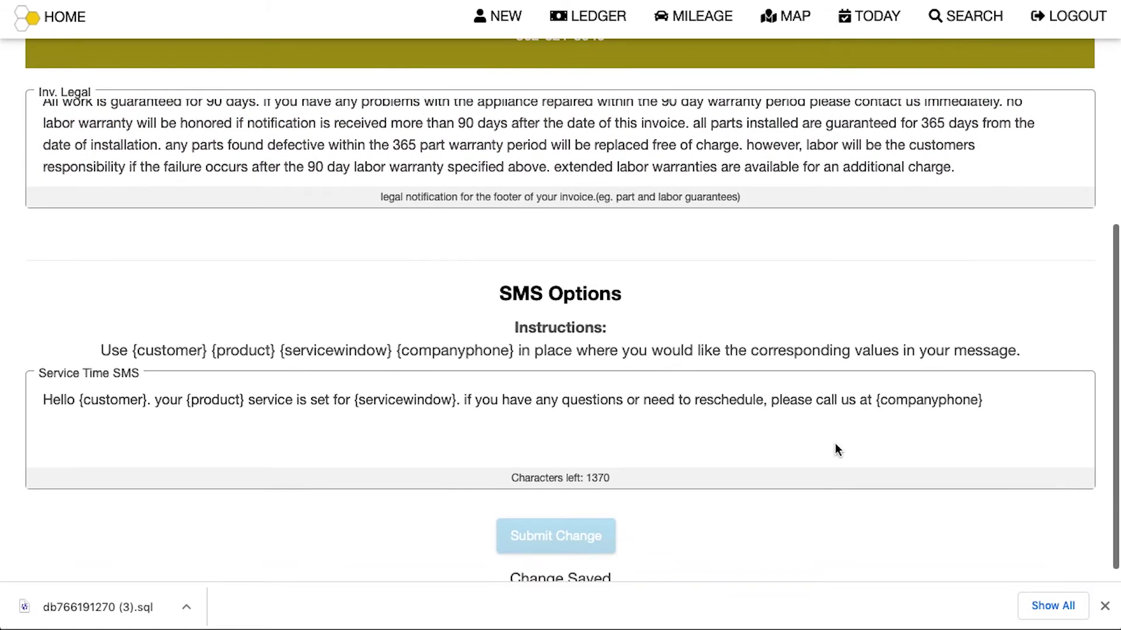
# Review the {customer}, {product} and {servicewindow} placeholders in the service time SMS message
pyautogui.click(78, 401)
pyautogui.moveTo(78, 401); pyautogui.dragTo(140, 401)
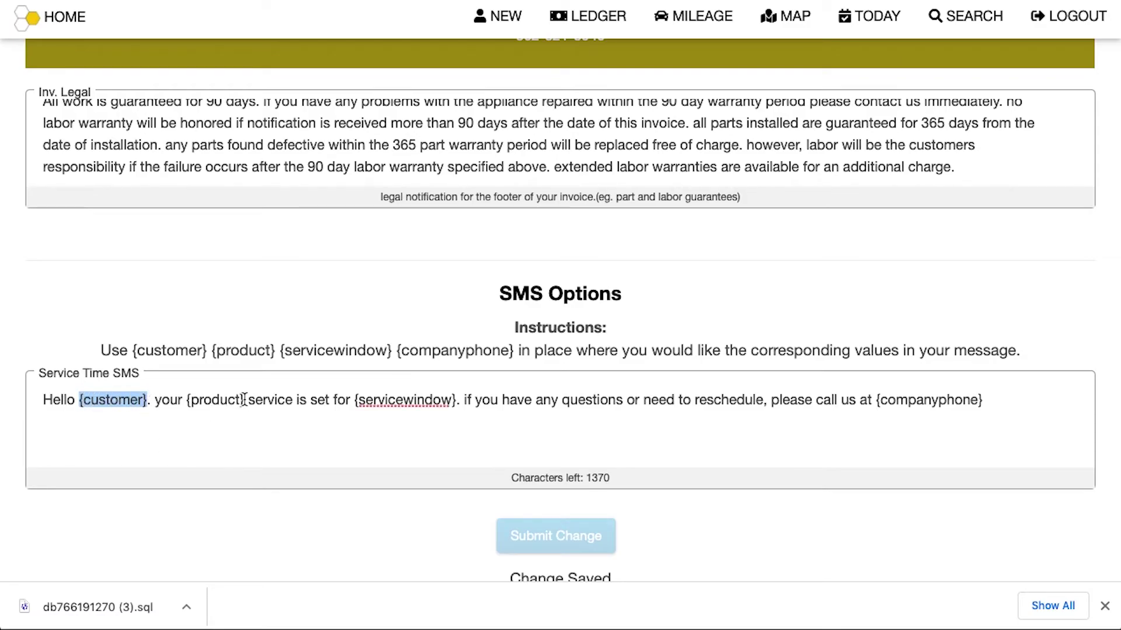
pyautogui.moveTo(245, 400); pyautogui.dragTo(186, 401)
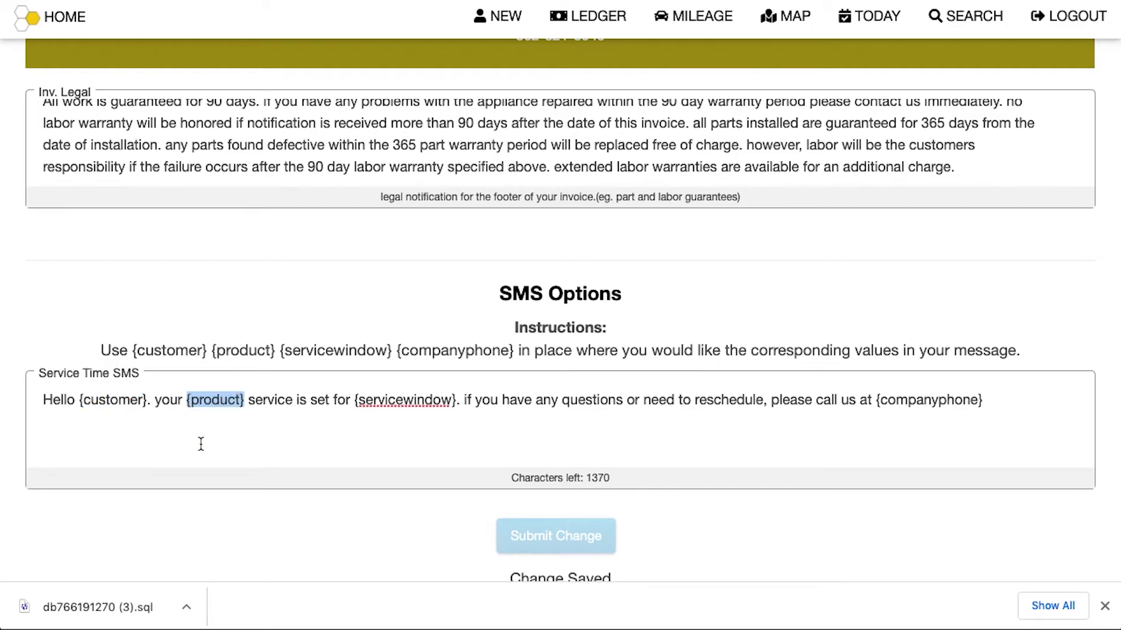
pyautogui.moveTo(456, 400); pyautogui.dragTo(354, 402)
pyautogui.scroll(6, 847, 405)
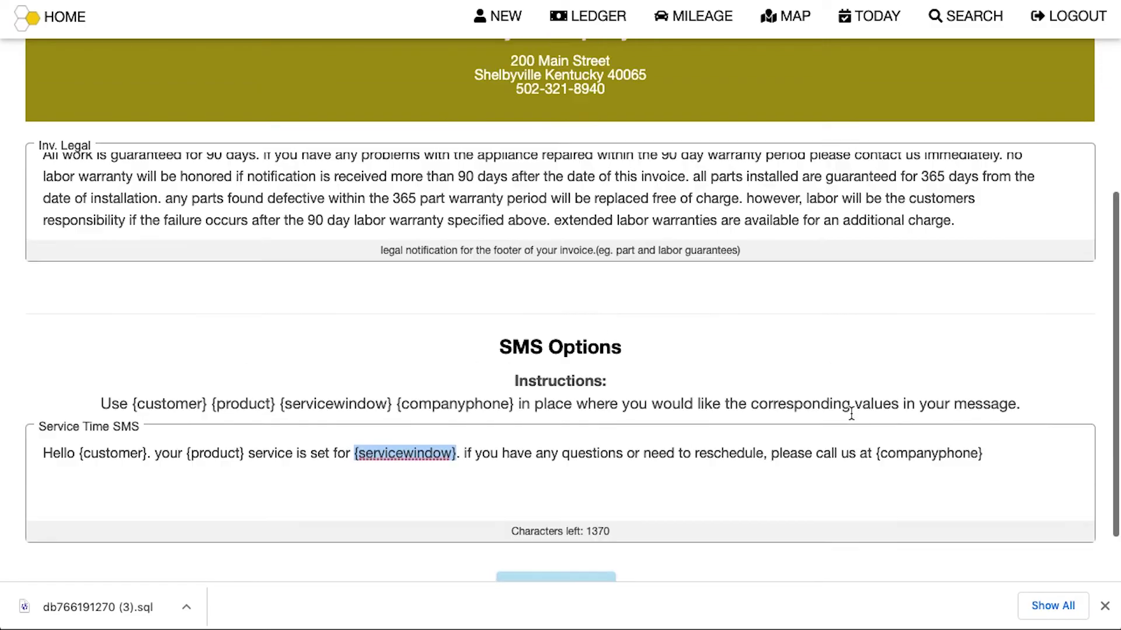
pyautogui.click(1005, 150)
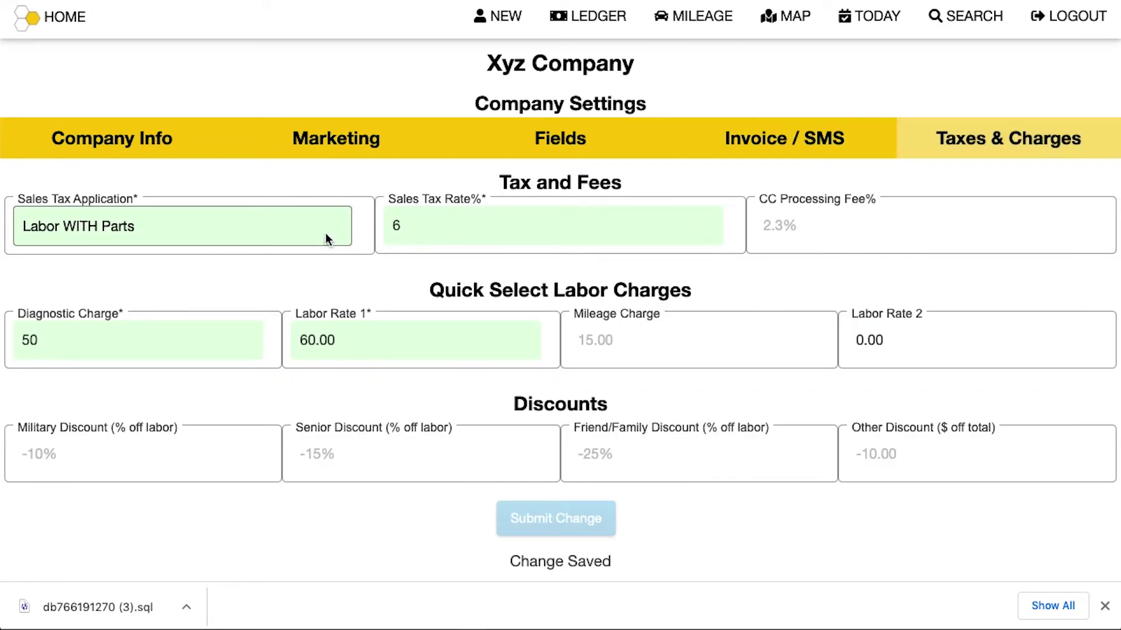
# Keep Labor WITH Parts tax, raise the rate to 6.2%, and set a 3.5% card processing fee
pyautogui.click(202, 226)
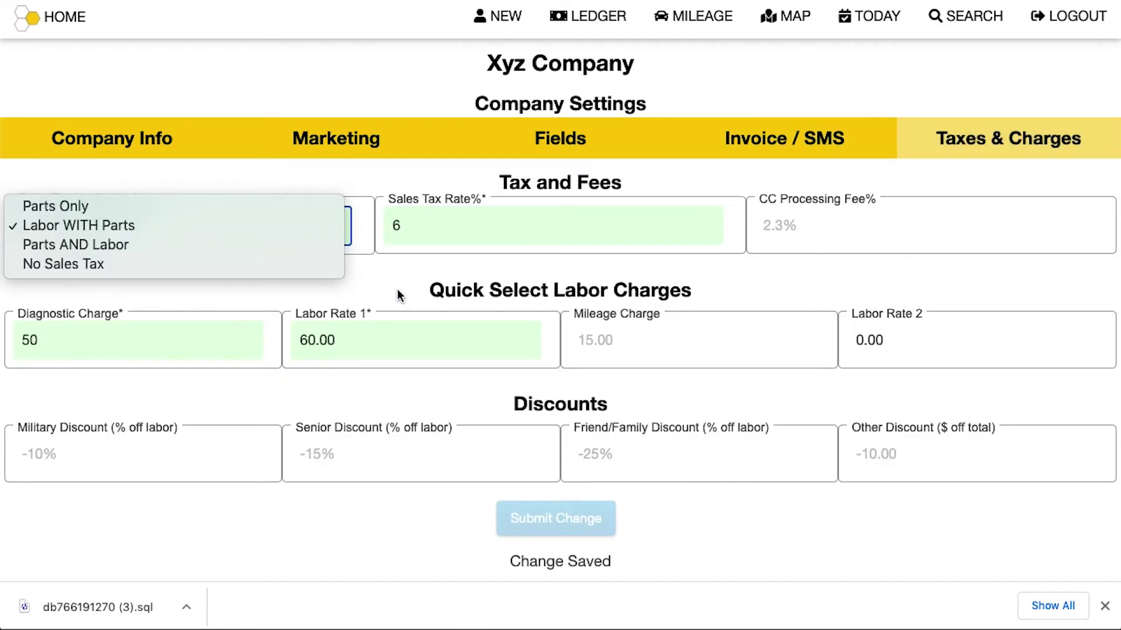
pyautogui.click(413, 222)
pyautogui.click(414, 221)
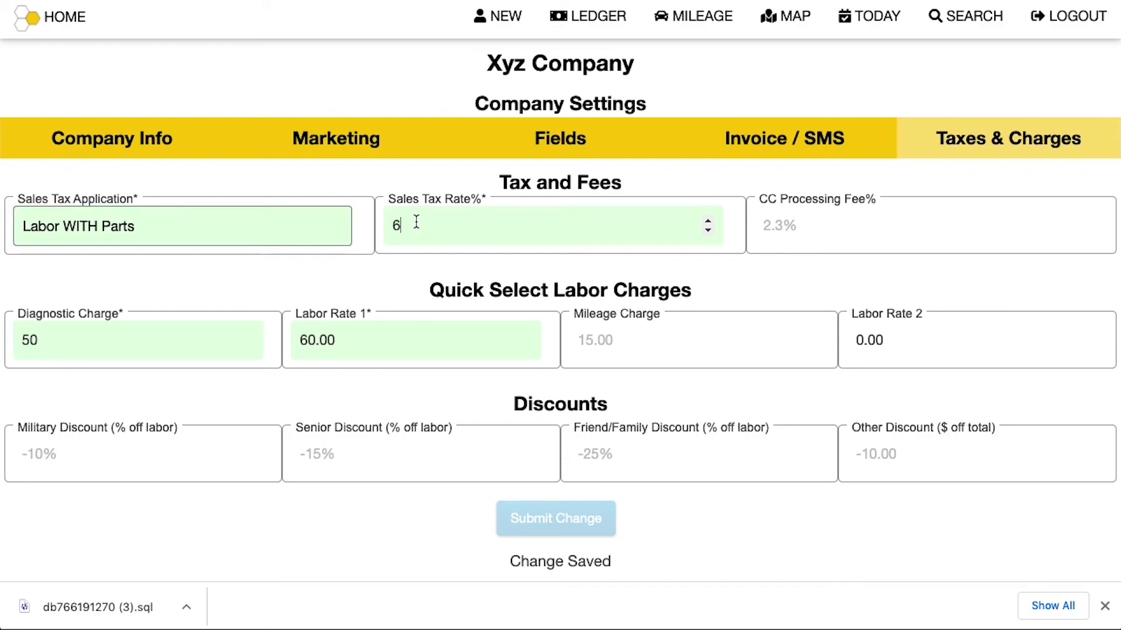
pyautogui.write('.2')
pyautogui.click(789, 218)
pyautogui.write('3.5')
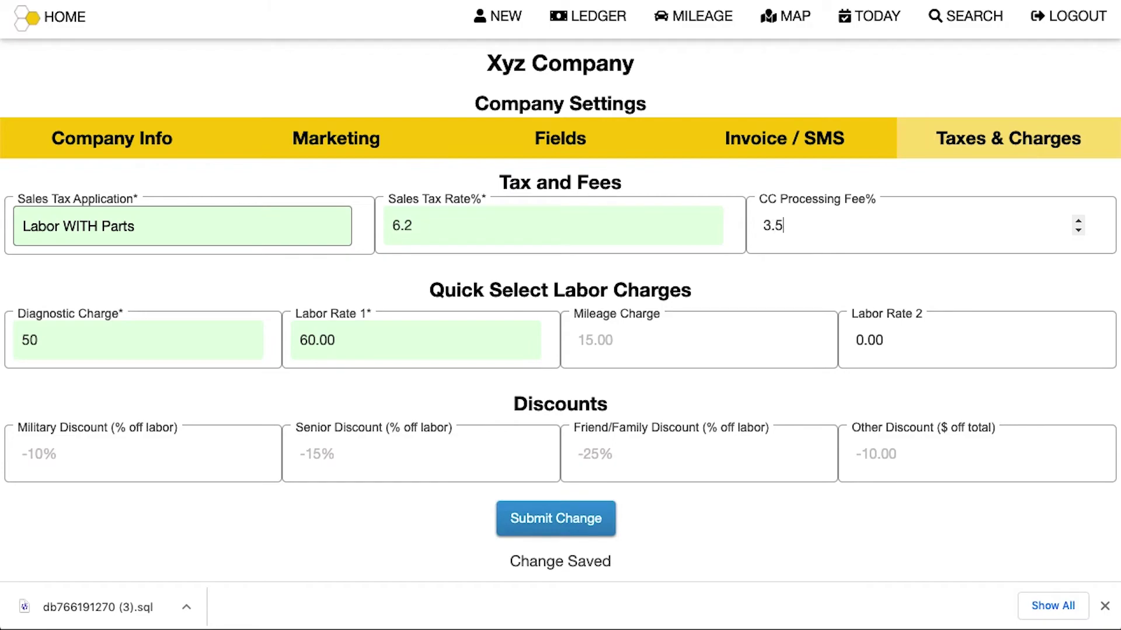
pyautogui.doubleClick(763, 227)
pyautogui.press('Return')
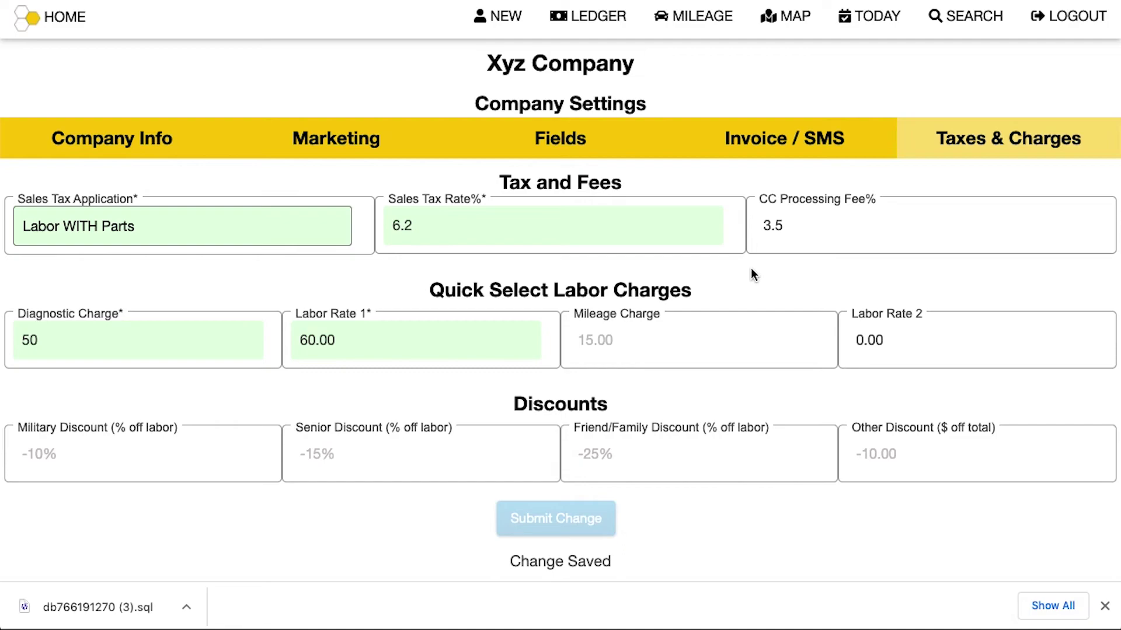
# Set mileage to 20.00 and discounts to 10 military, 15 senior, 25 friend/family, 25.00 other
pyautogui.click(635, 339)
pyautogui.write('20.00')
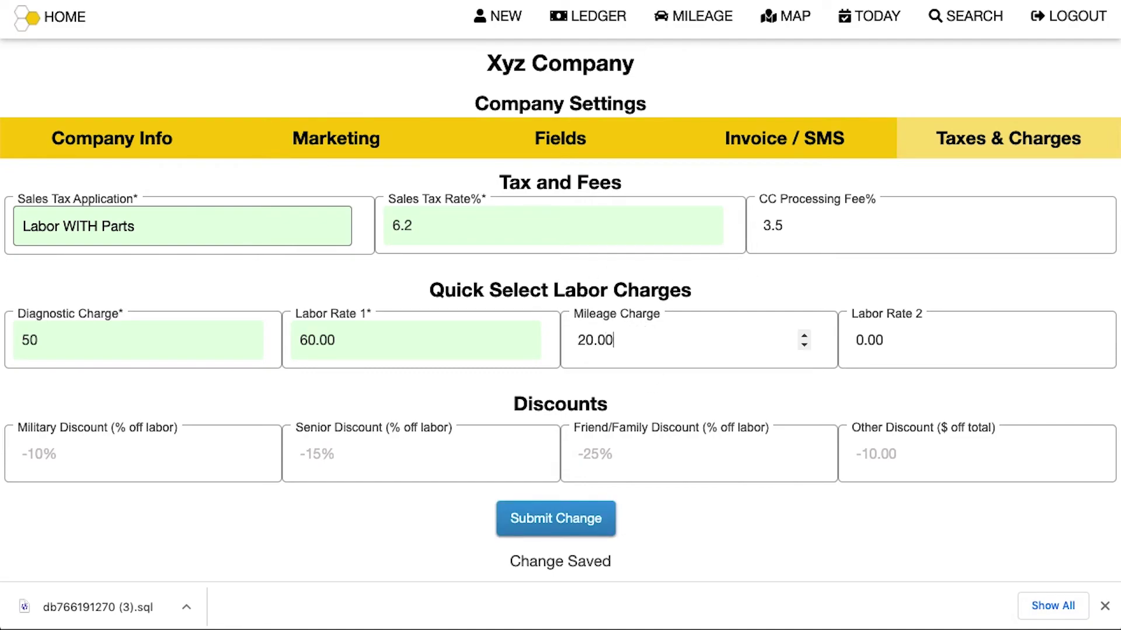
pyautogui.click(70, 454)
pyautogui.write('10')
pyautogui.press('Tab')
pyautogui.write('15')
pyautogui.press('Tab')
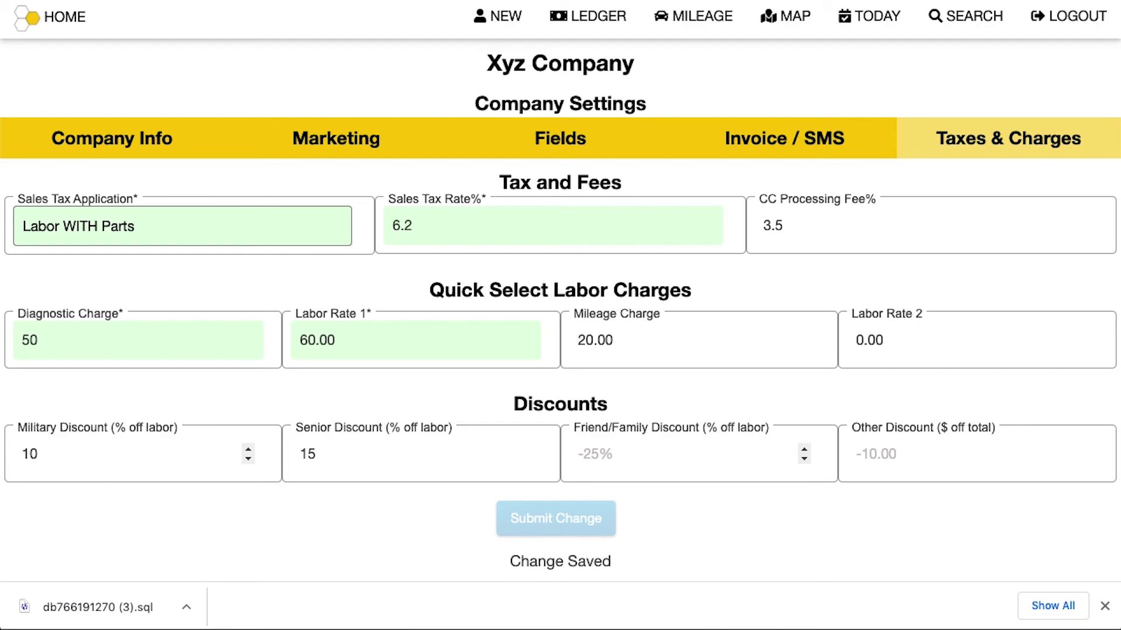
pyautogui.write('25')
pyautogui.press('Tab')
pyautogui.write('25.00')
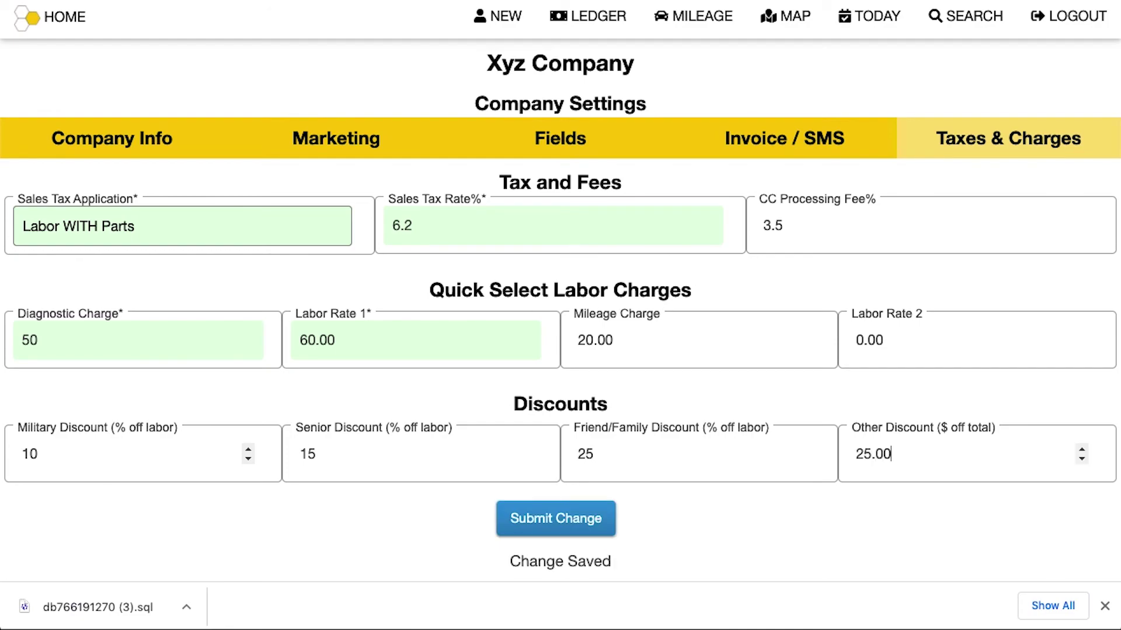
# Set Labor Rate 2 to 100.00 and save all tax and charge changes
pyautogui.click(900, 343)
pyautogui.doubleClick(899, 343)
pyautogui.write('100.00')
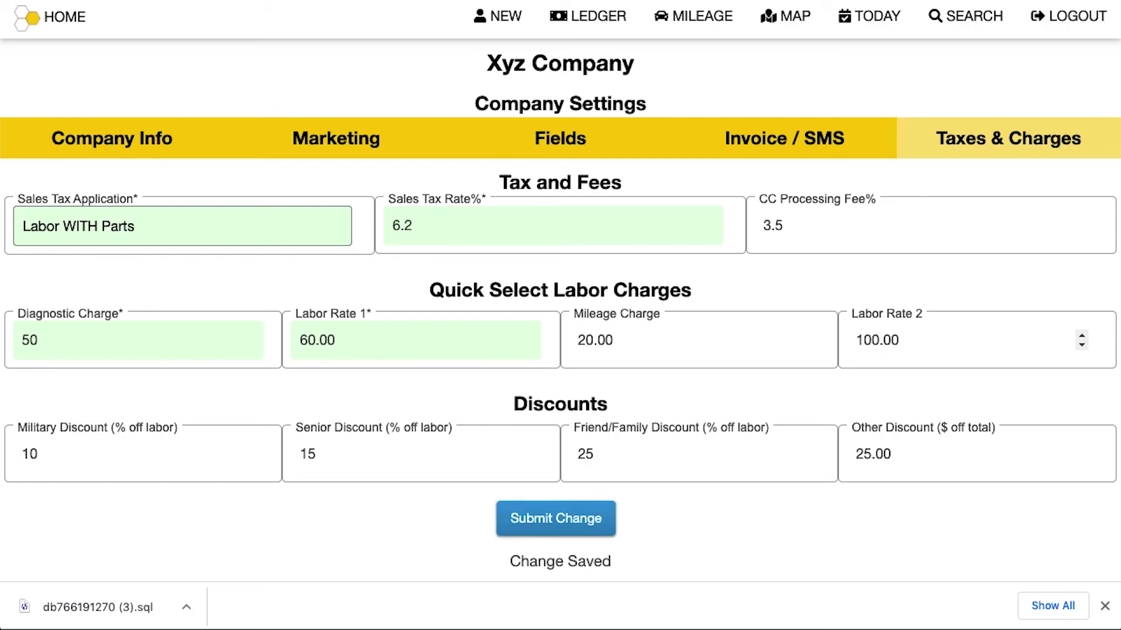
pyautogui.click(594, 518)
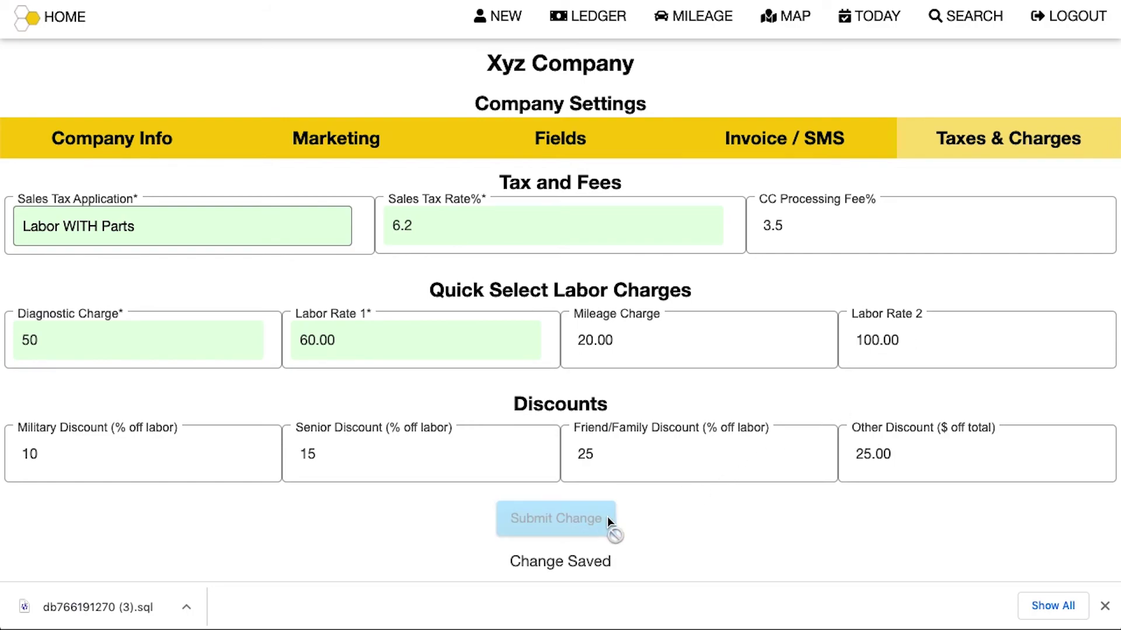
pyautogui.click(513, 147)
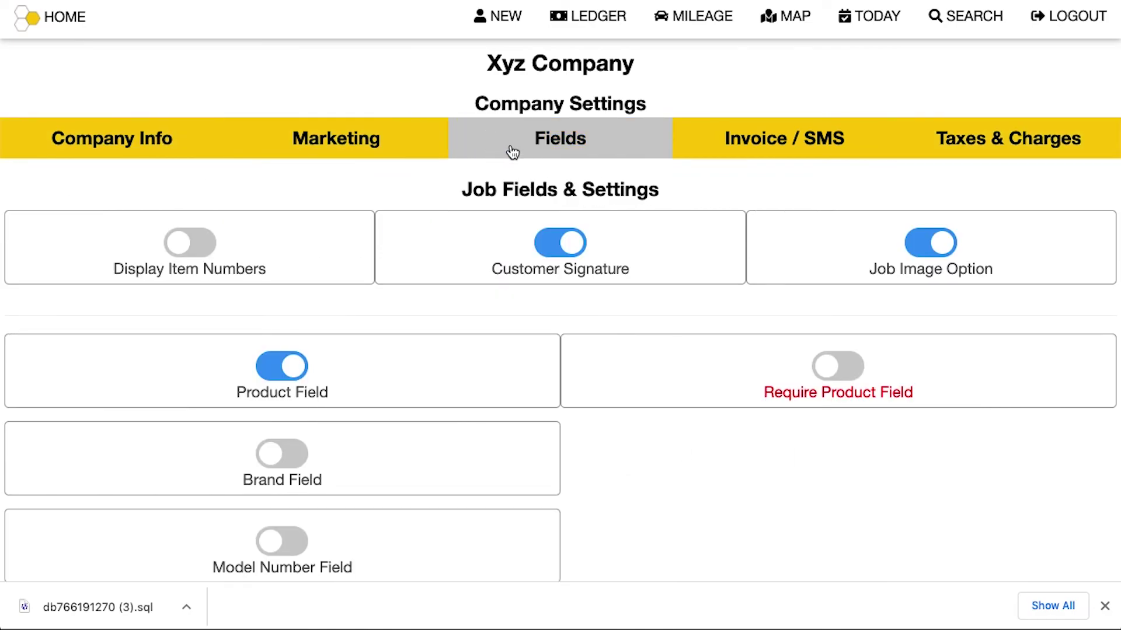